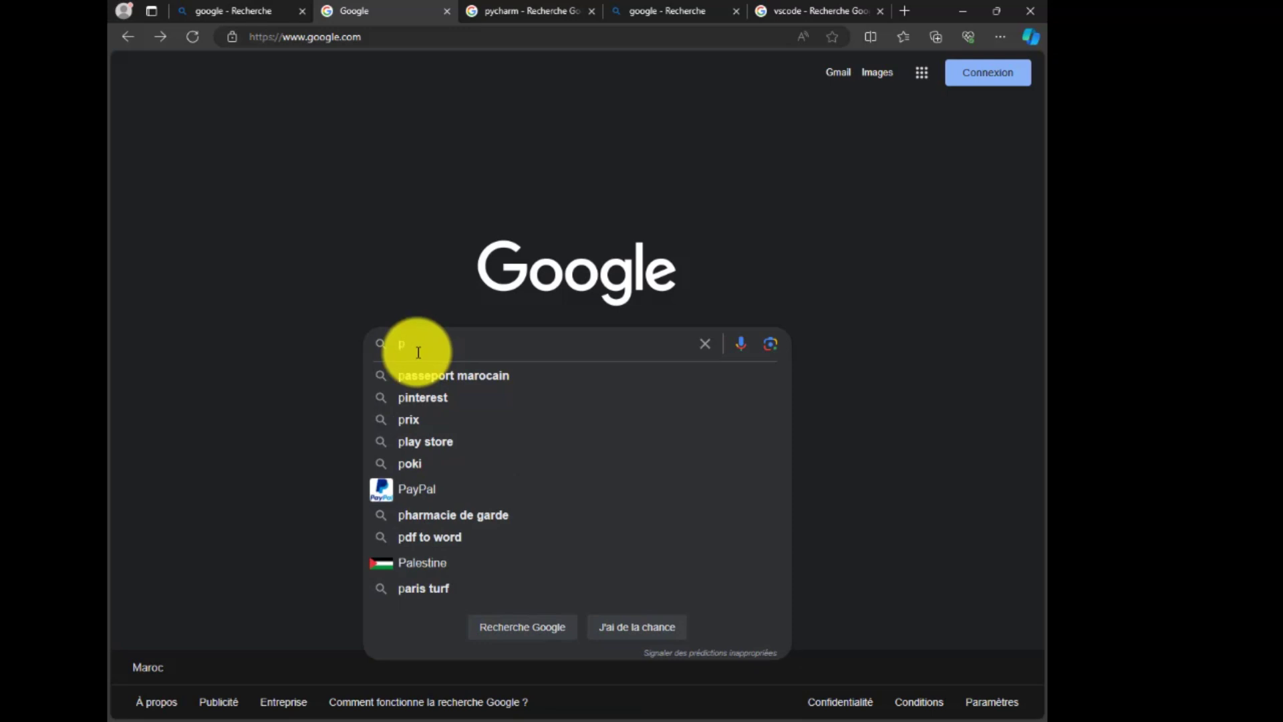
- Search Google for pycharm and open the JetBrains PyCharm product page from the results
text(ych)
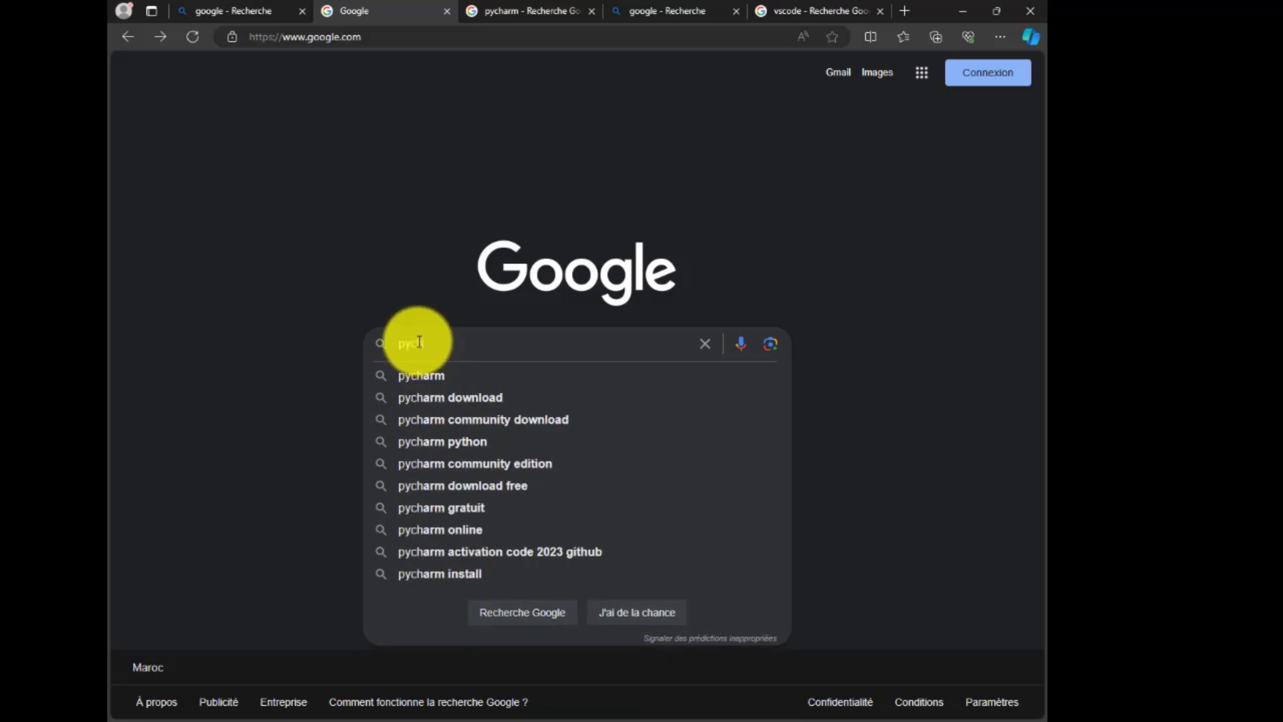
click(398, 376)
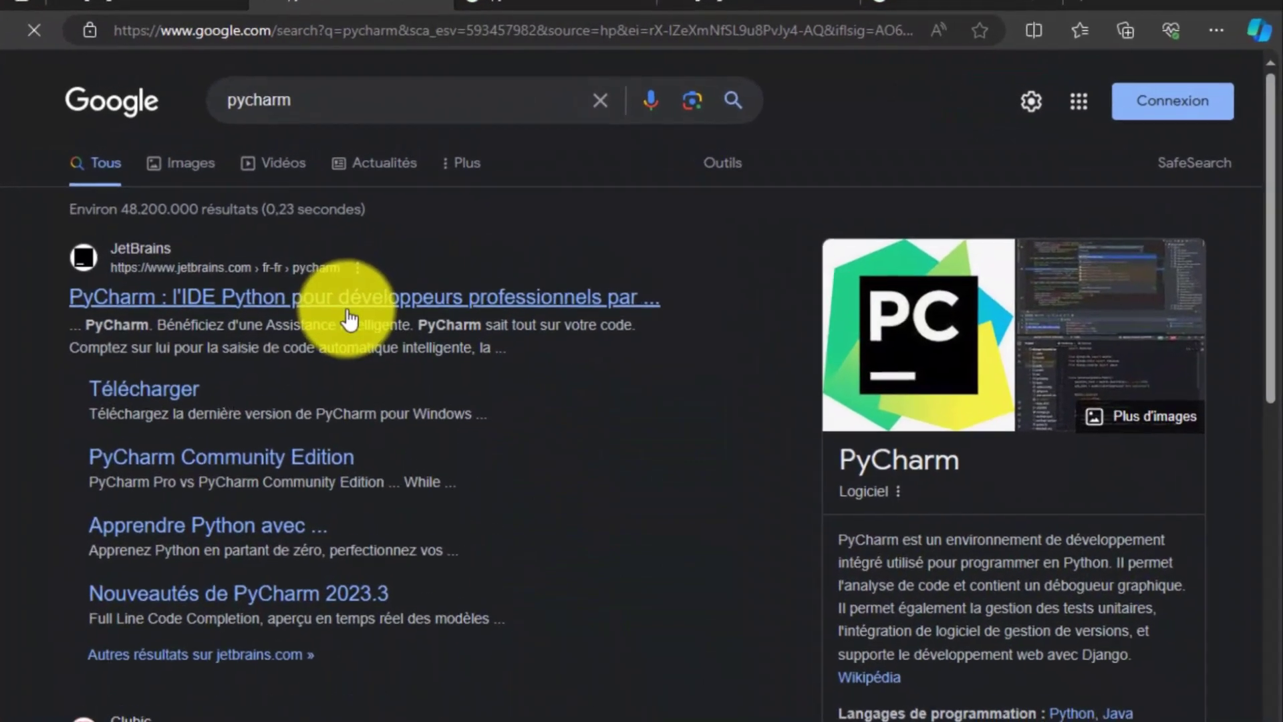
click(345, 364)
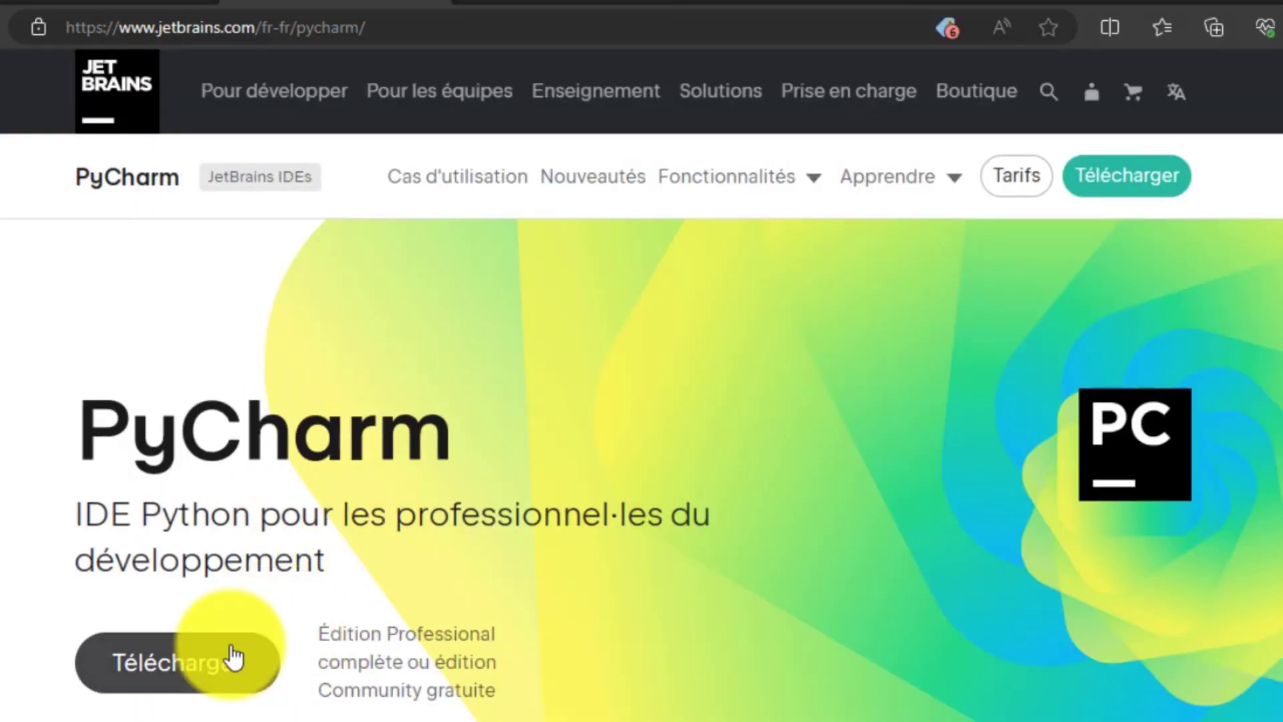
- Look through the PyCharm product page, from its introduction and feature descriptions down to the edition download options
drag(397, 519, 586, 495)
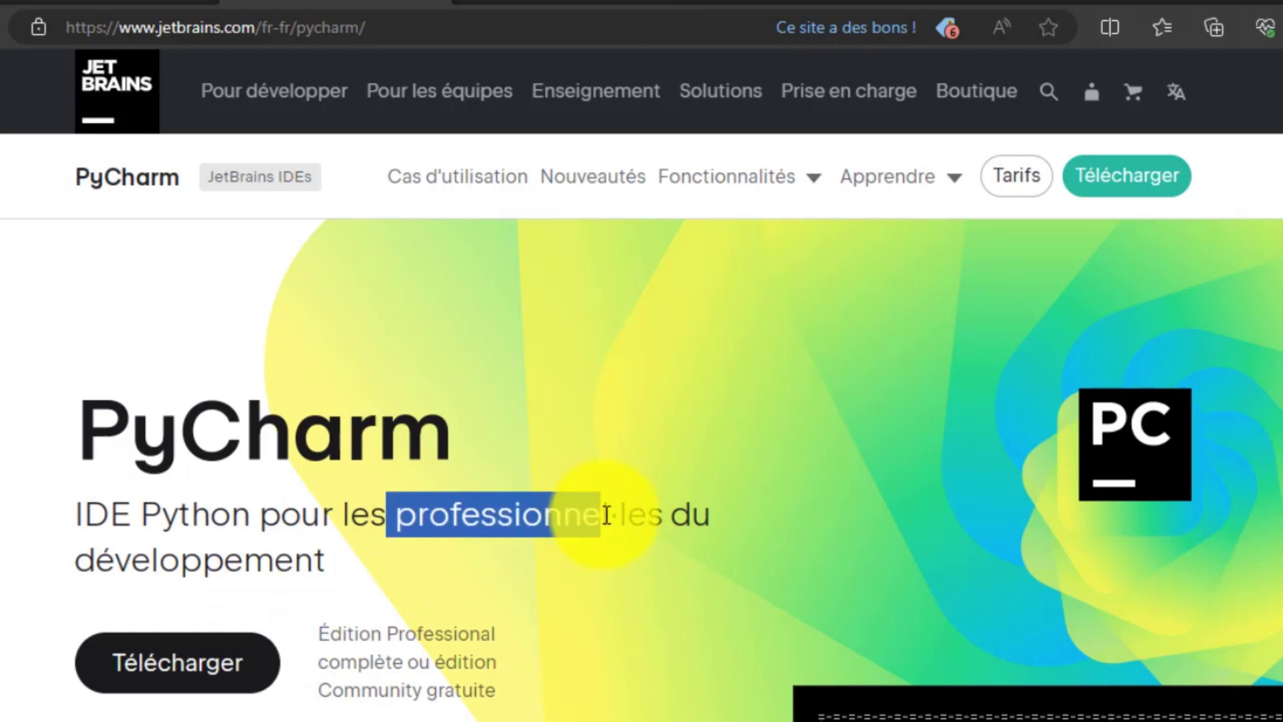
scroll(512, 634, down, 10)
scroll(515, 641, down, 15)
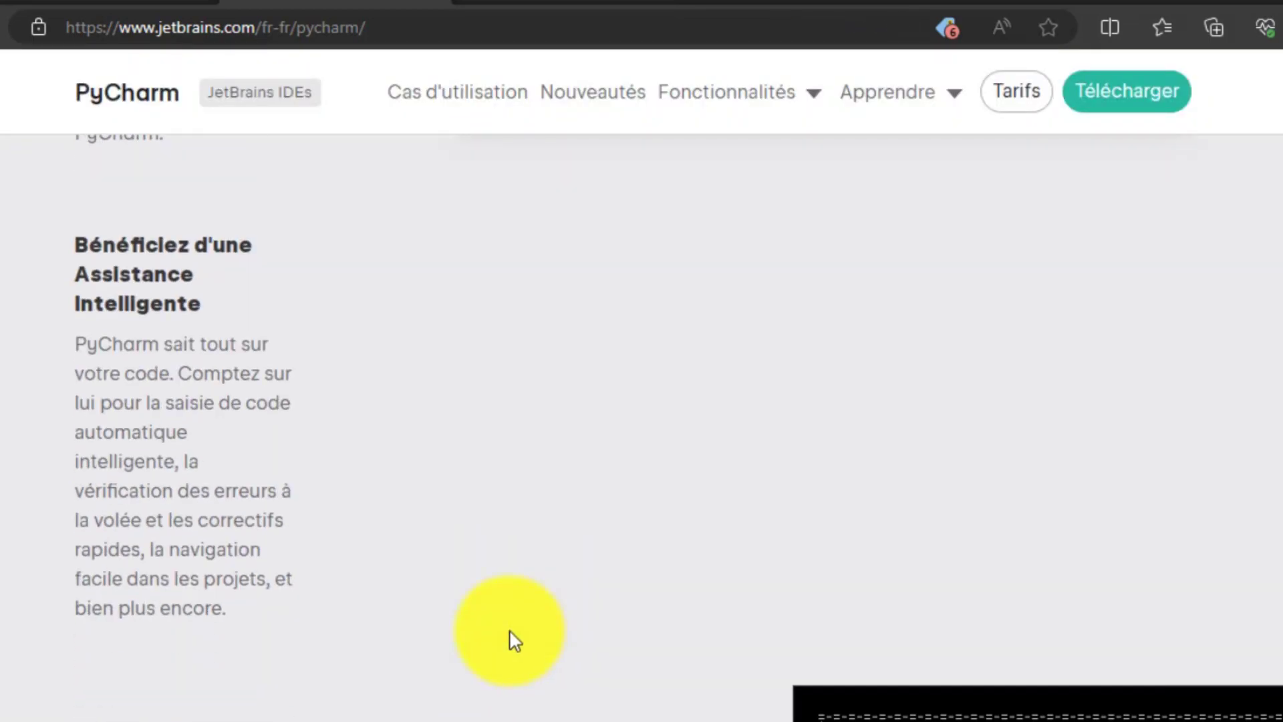
scroll(505, 626, down, 12)
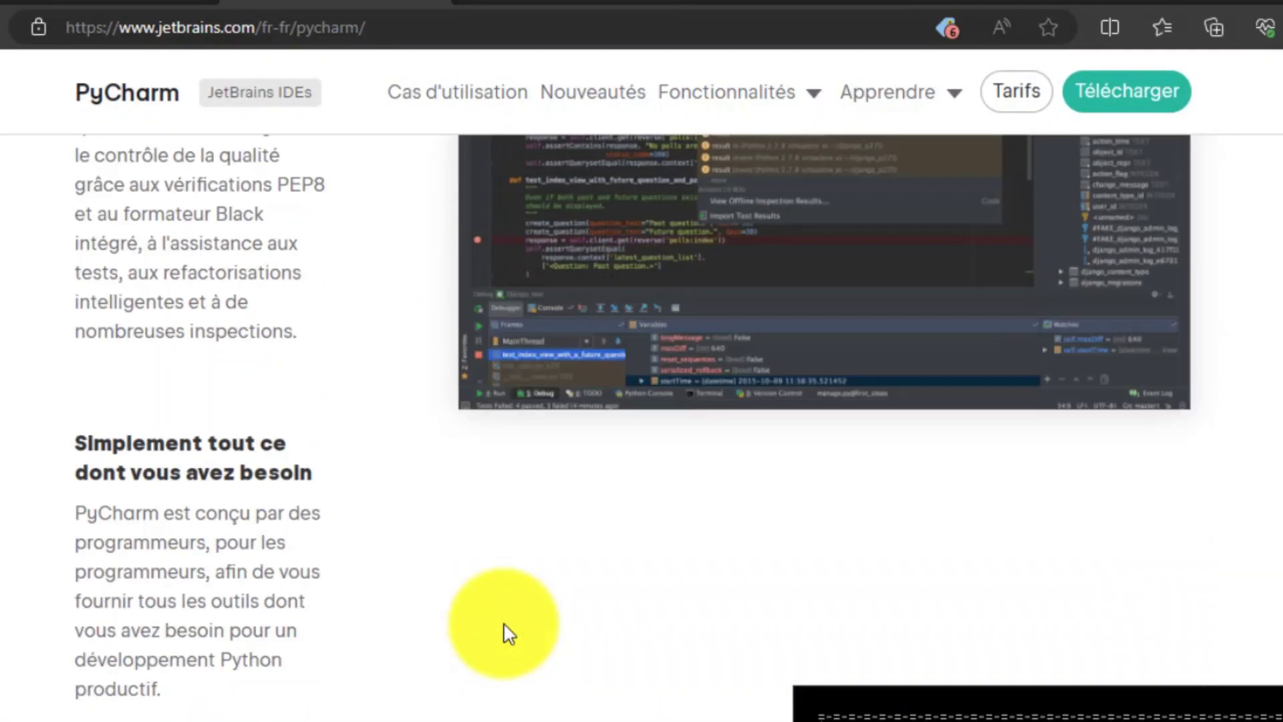
scroll(501, 626, up, 6)
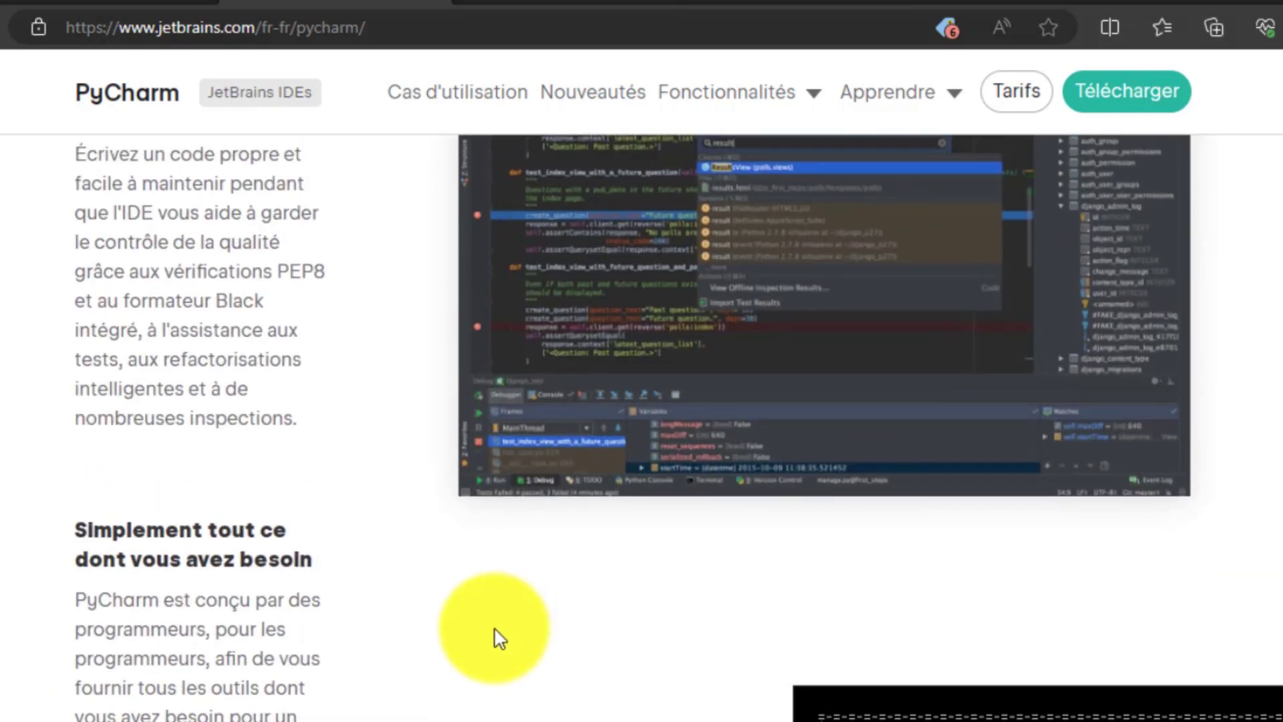
scroll(494, 629, up, 4)
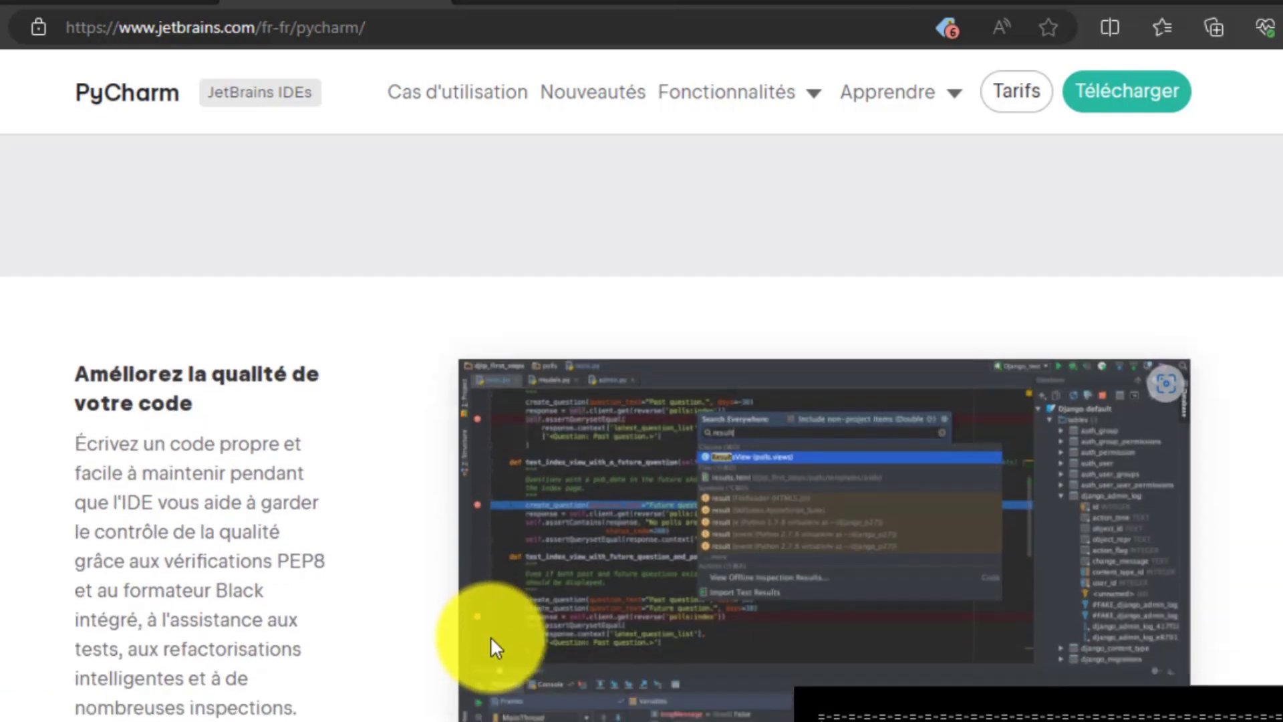
scroll(492, 638, down, 10)
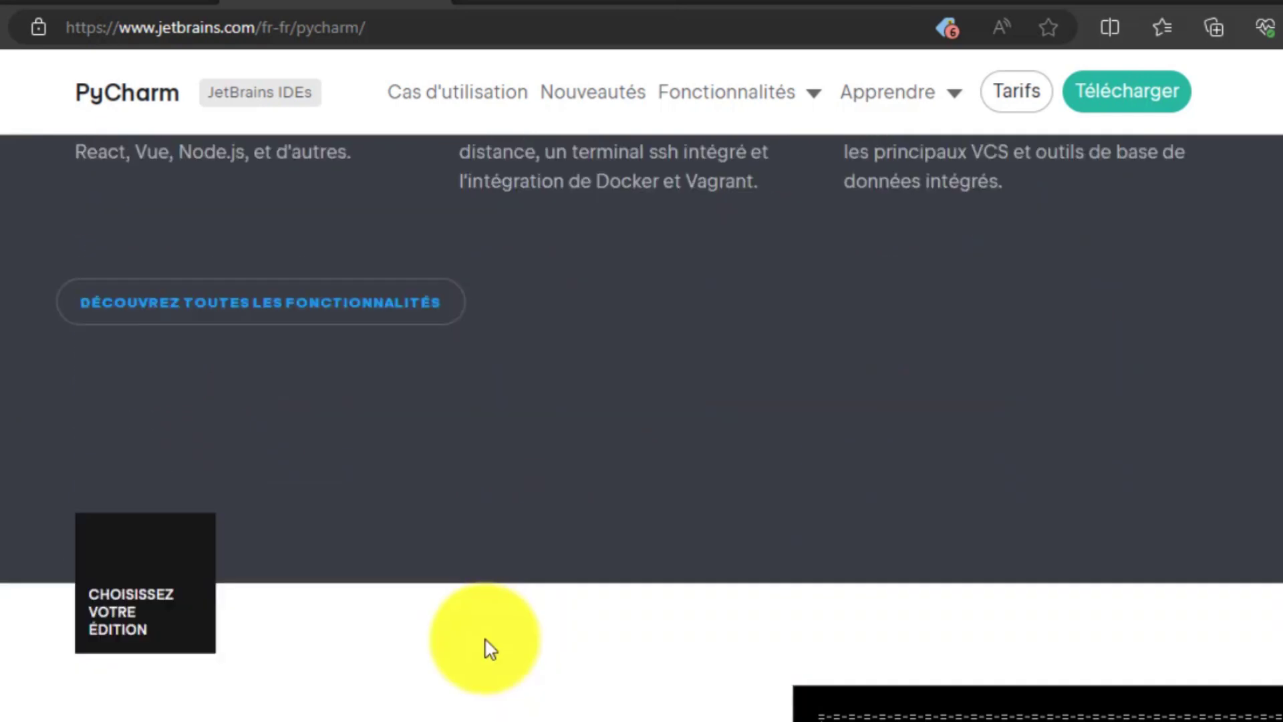
scroll(489, 648, down, 15)
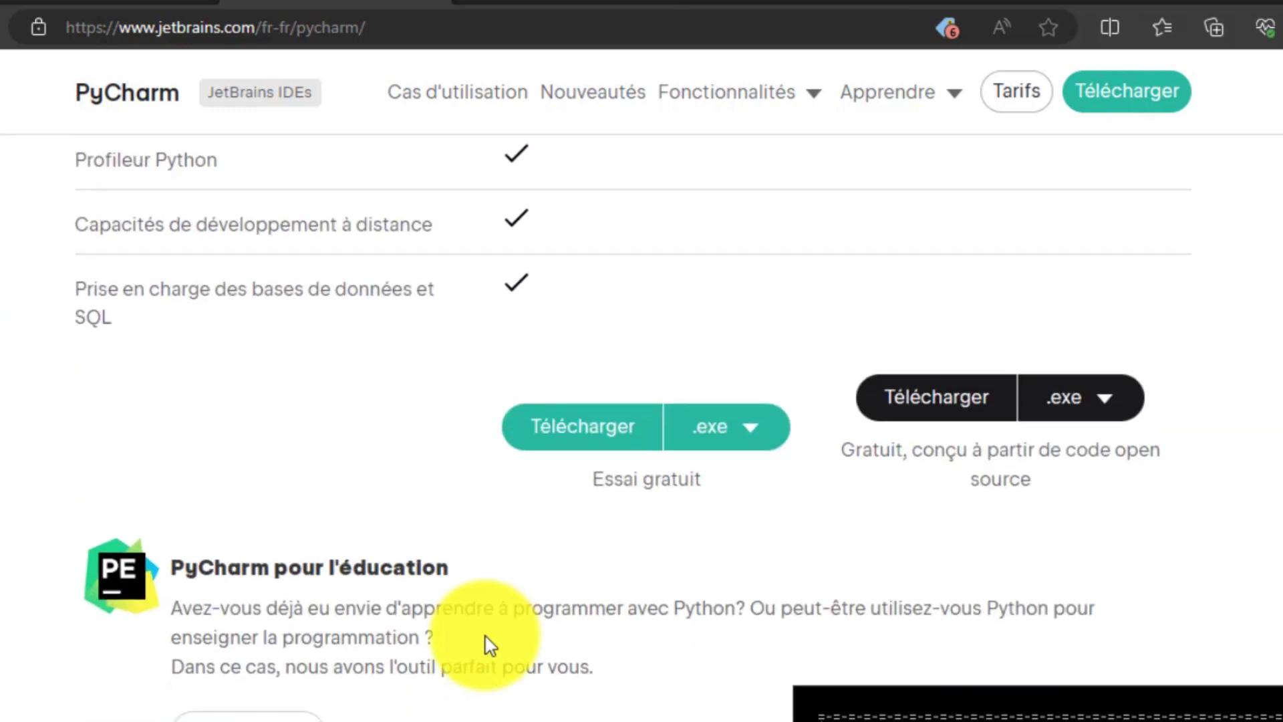
- Compare the features and pricing terms of PyCharm Professional Edition and PyCharm Community Edition in the edition table
scroll(490, 645, up, 9)
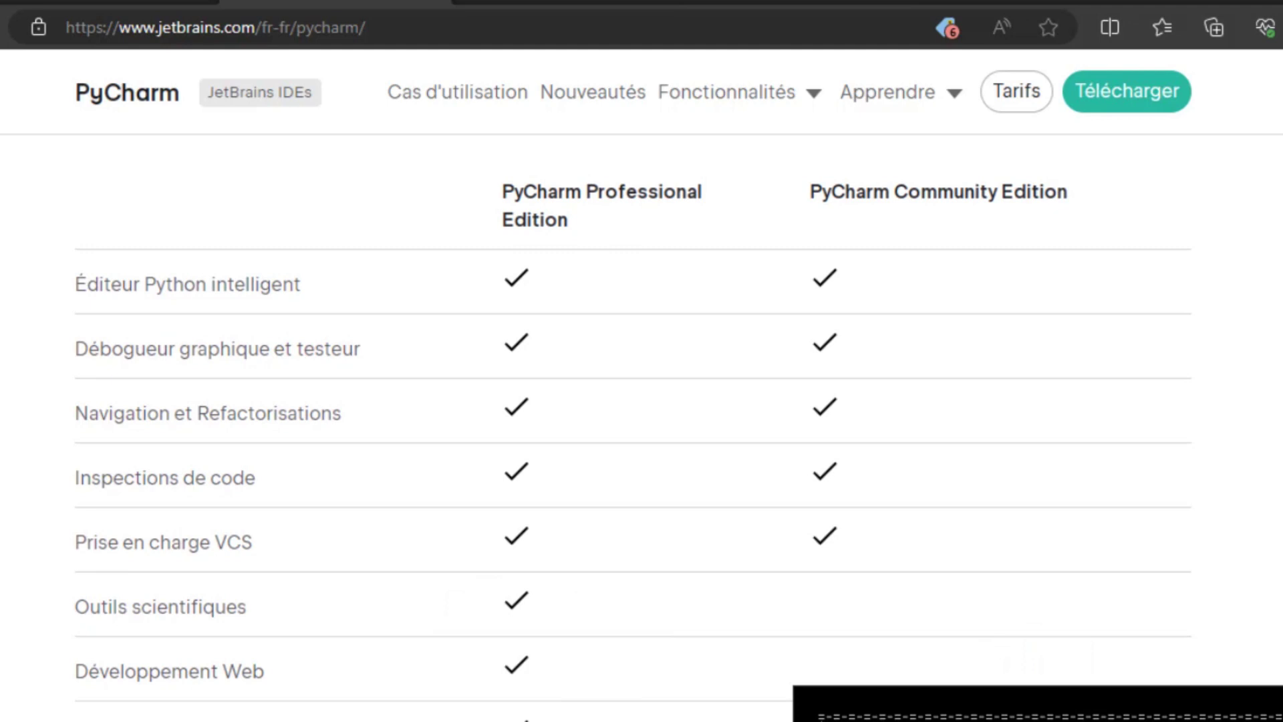
scroll(1054, 535, down, 2)
scroll(991, 512, up, 4)
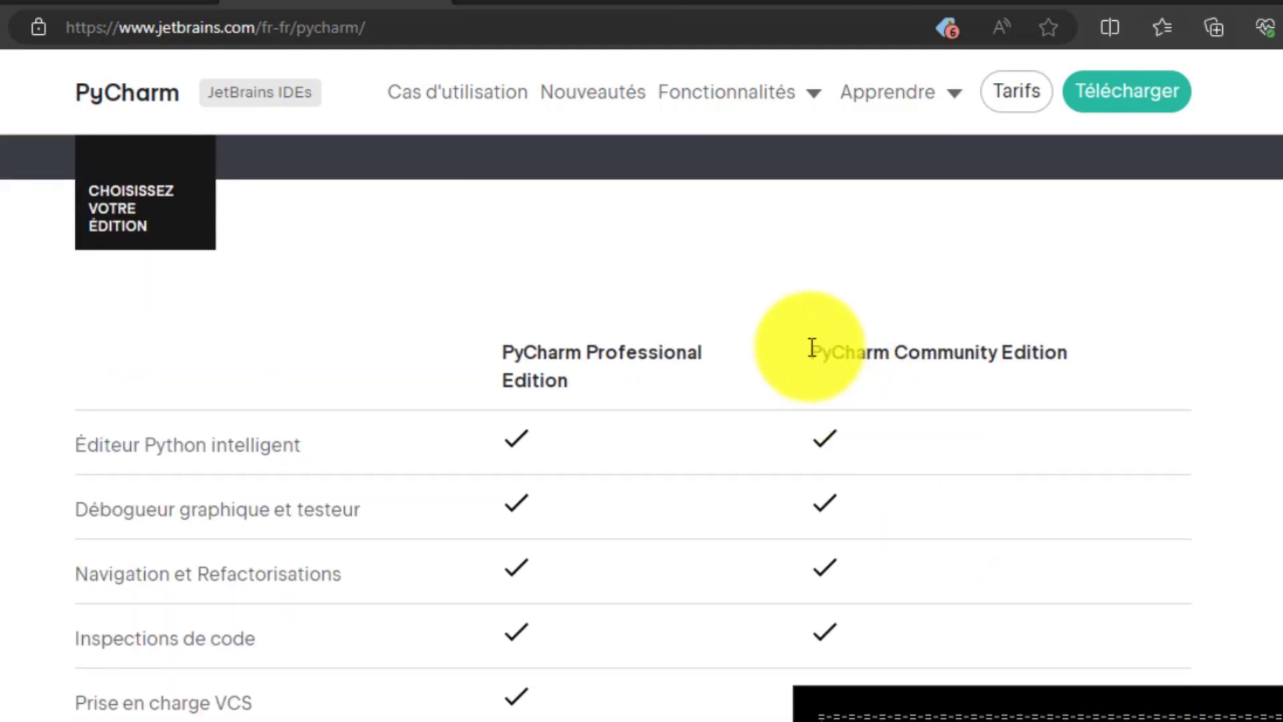
drag(811, 352, 1067, 358)
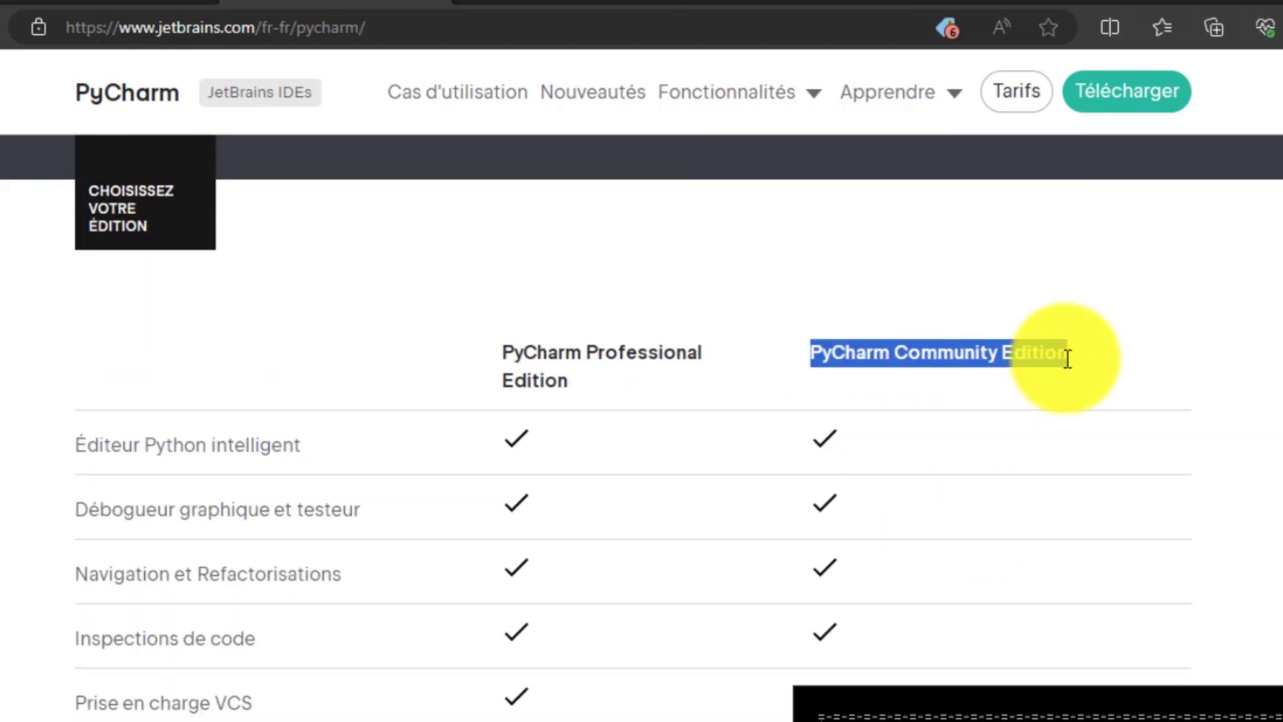
drag(504, 352, 700, 359)
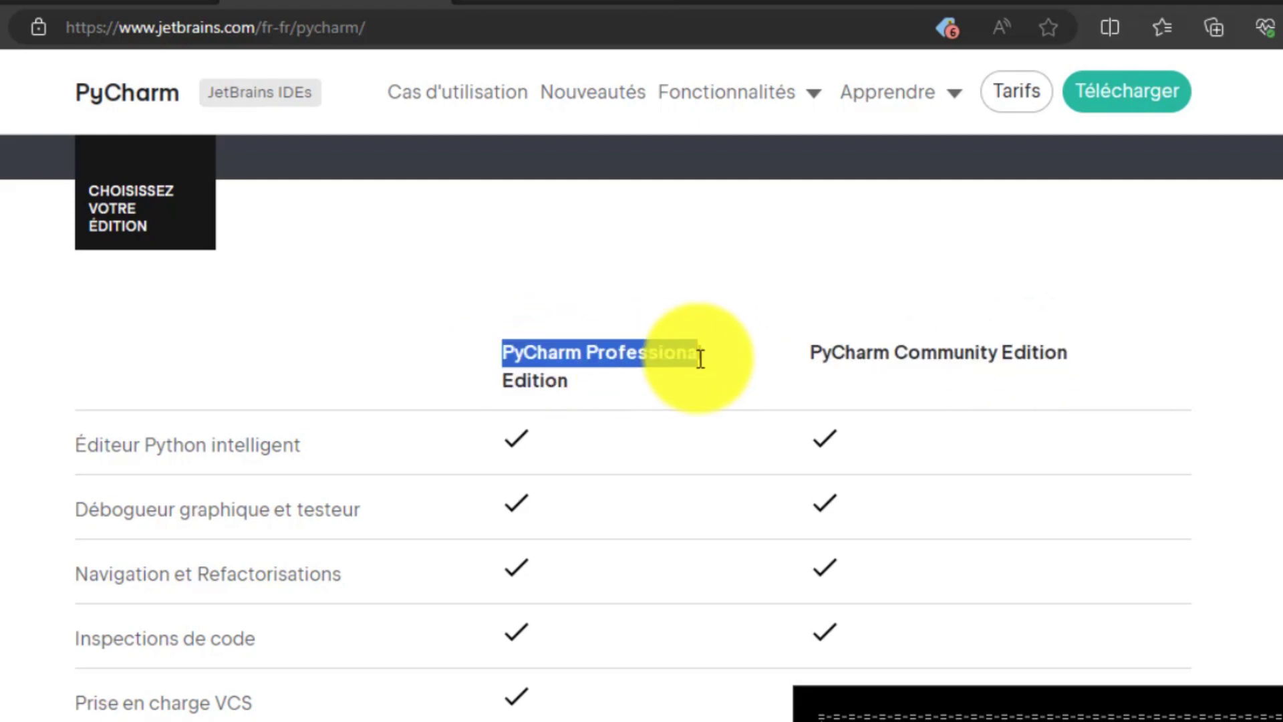
click(619, 404)
scroll(343, 478, down, 10)
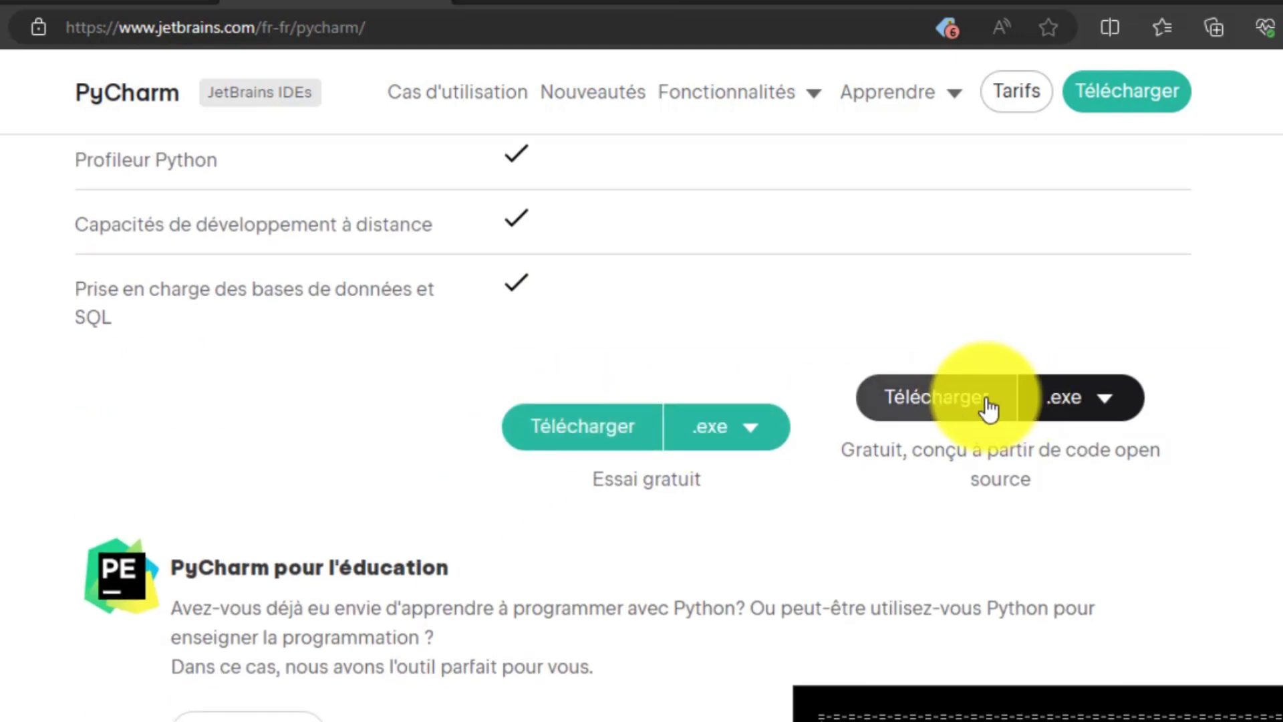
drag(855, 450, 922, 452)
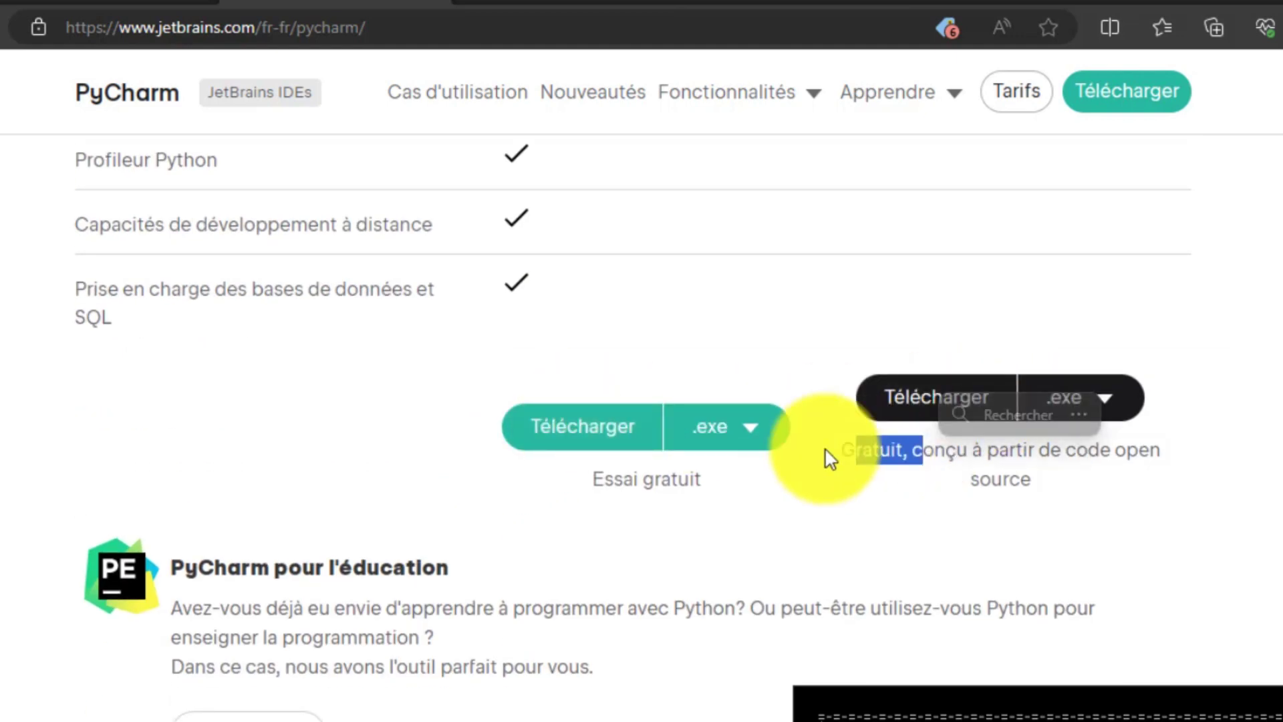
click(849, 466)
double_click(862, 450)
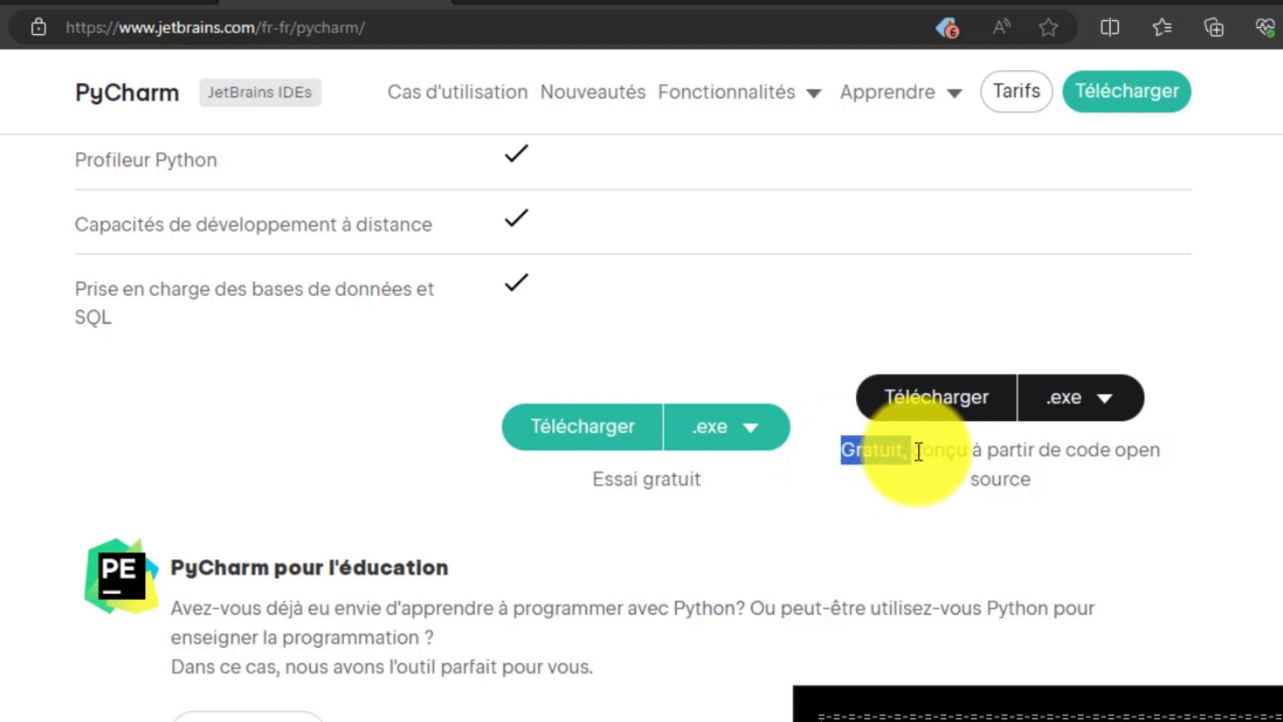
click(915, 504)
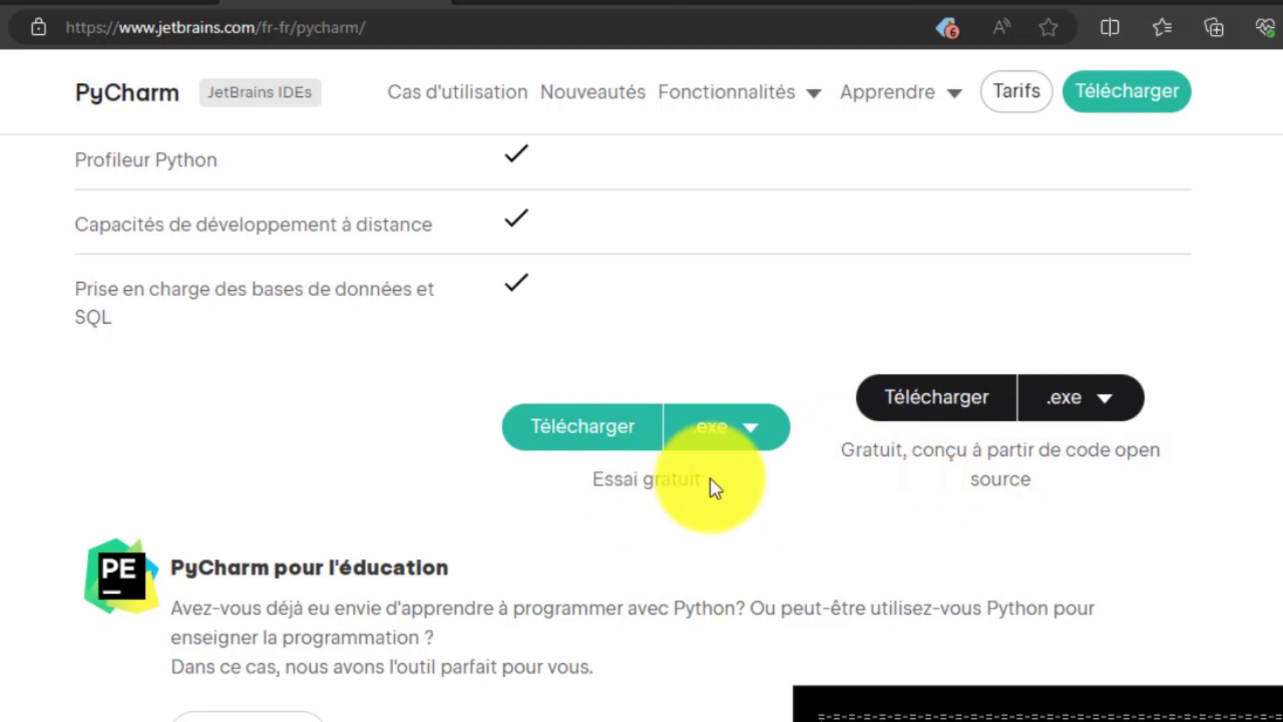
- Download the free PyCharm Community Edition as an .exe and launch the pycharm-community-2023.3.2 installer from the Documents folder
click(964, 400)
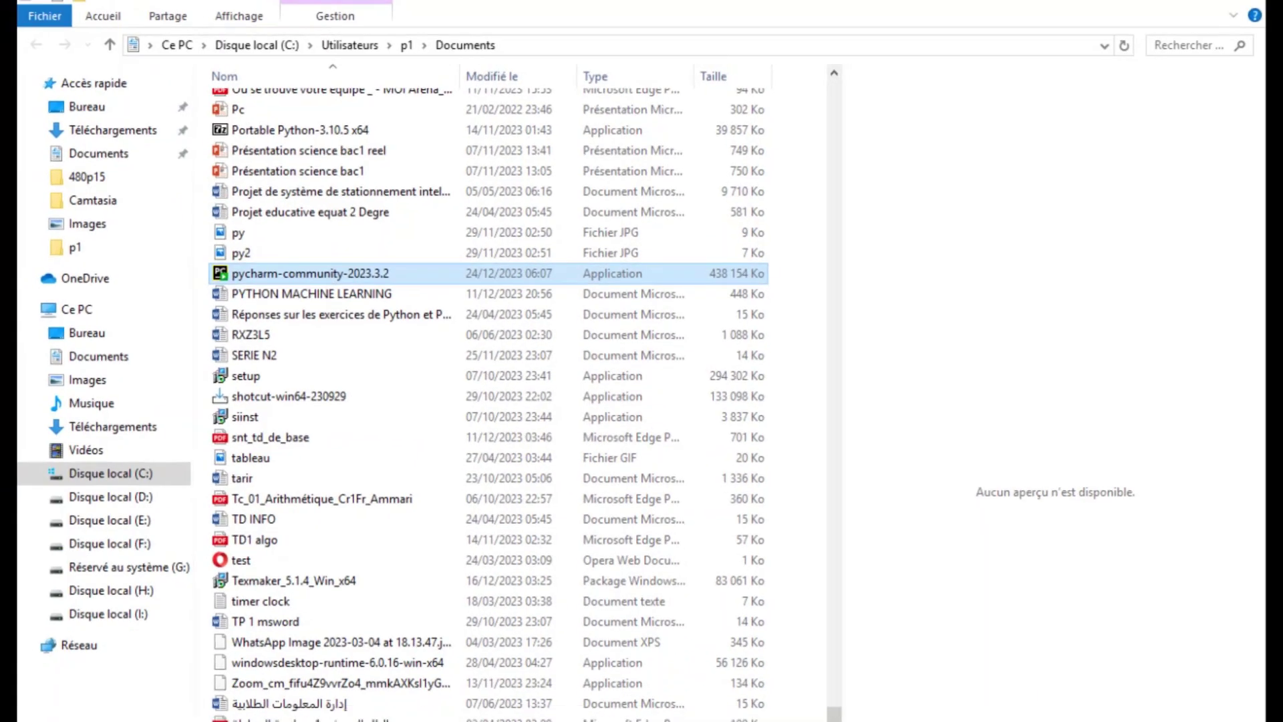
double_click(271, 284)
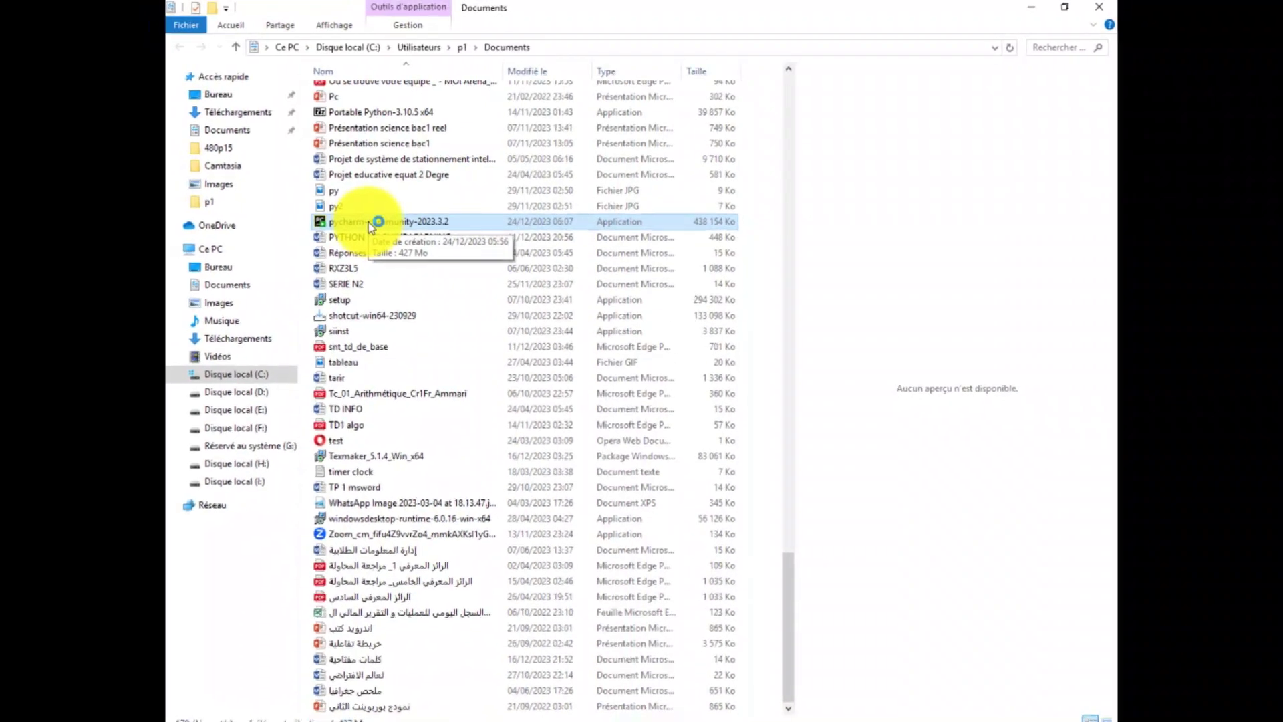
click(1028, 10)
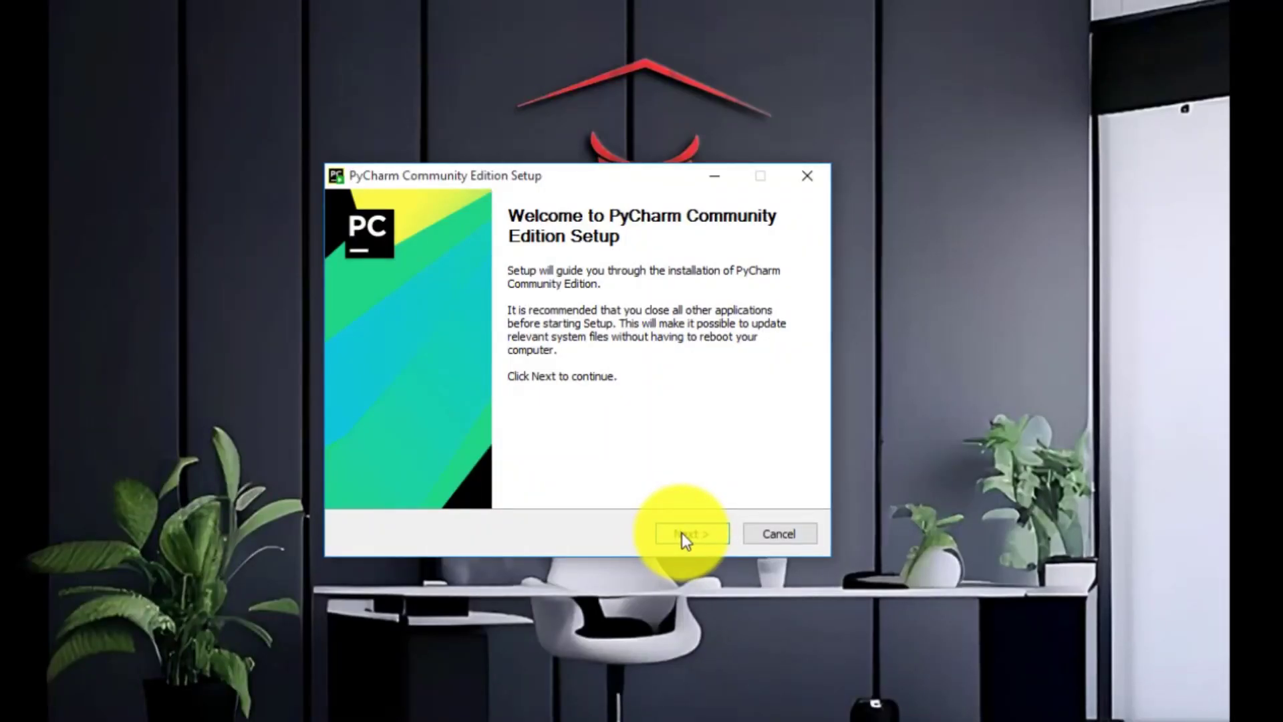
- Install PyCharm Community Edition with all installation options left unchecked, and finish setup with Run PyCharm Community Edition enabled
click(682, 533)
click(683, 535)
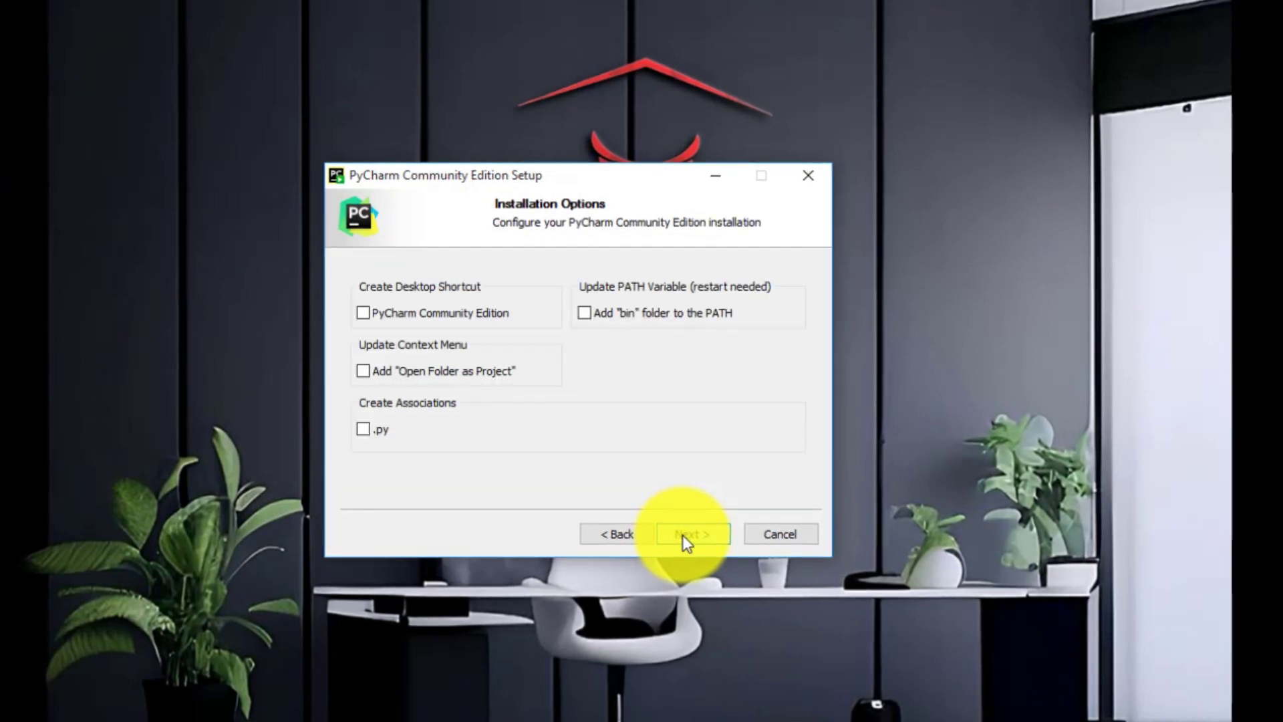
click(683, 535)
click(684, 535)
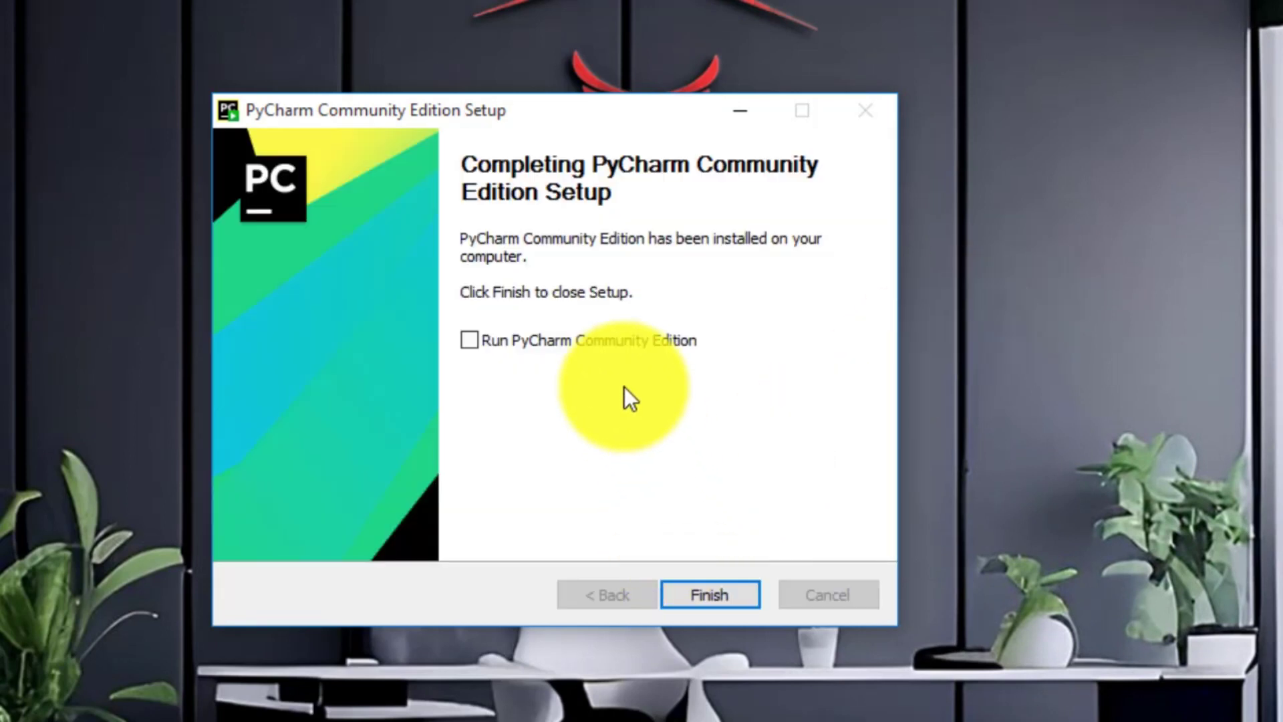
click(584, 346)
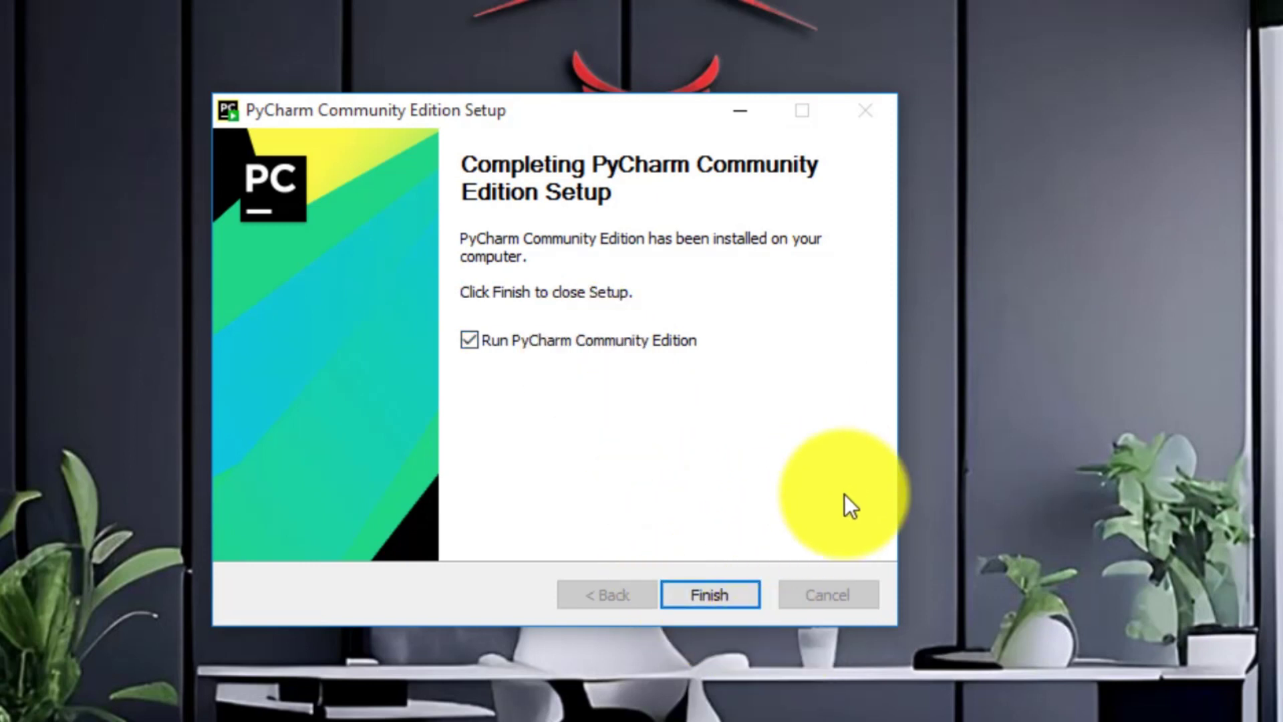
click(716, 601)
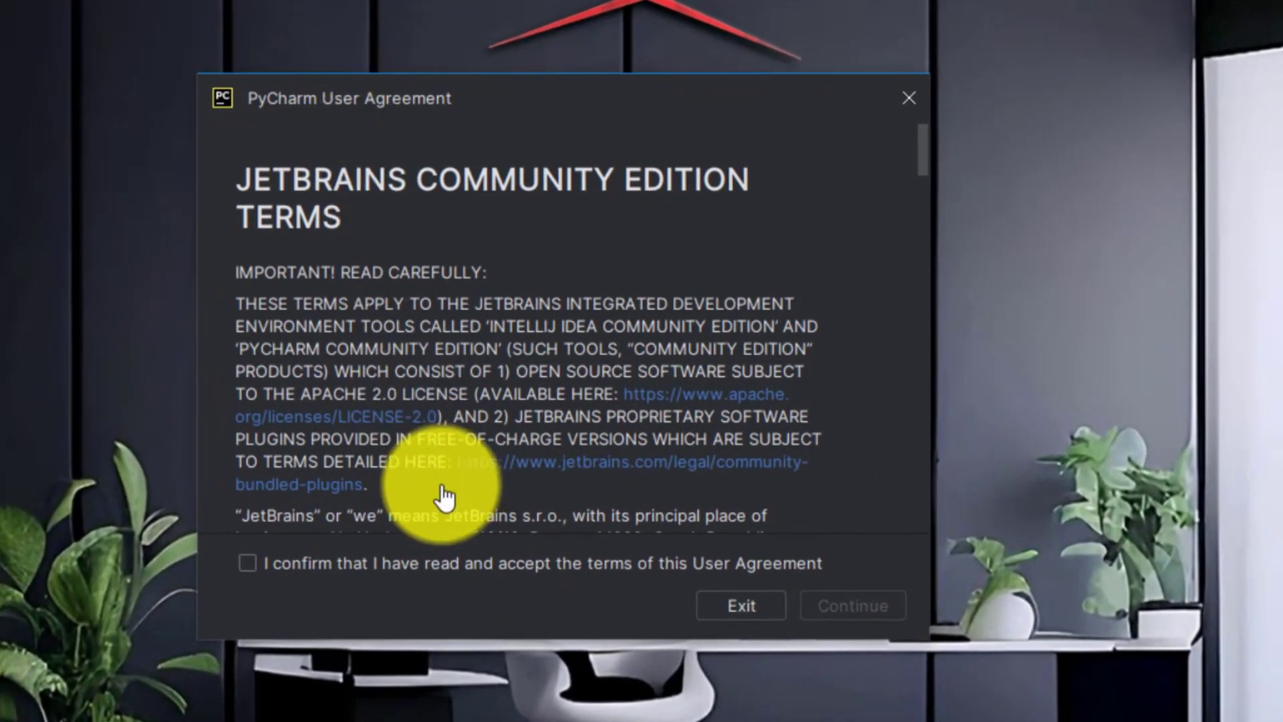
- Accept the PyCharm User Agreement and decline to send anonymous usage statistics
click(261, 564)
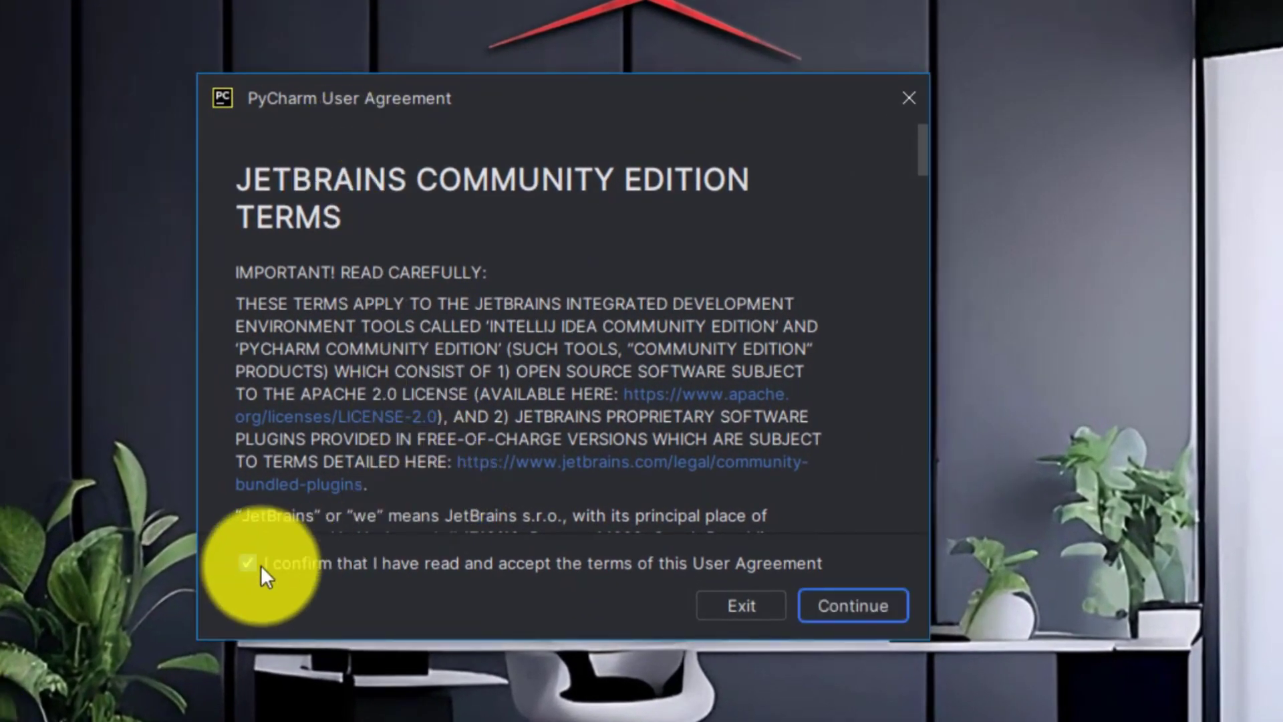
click(856, 601)
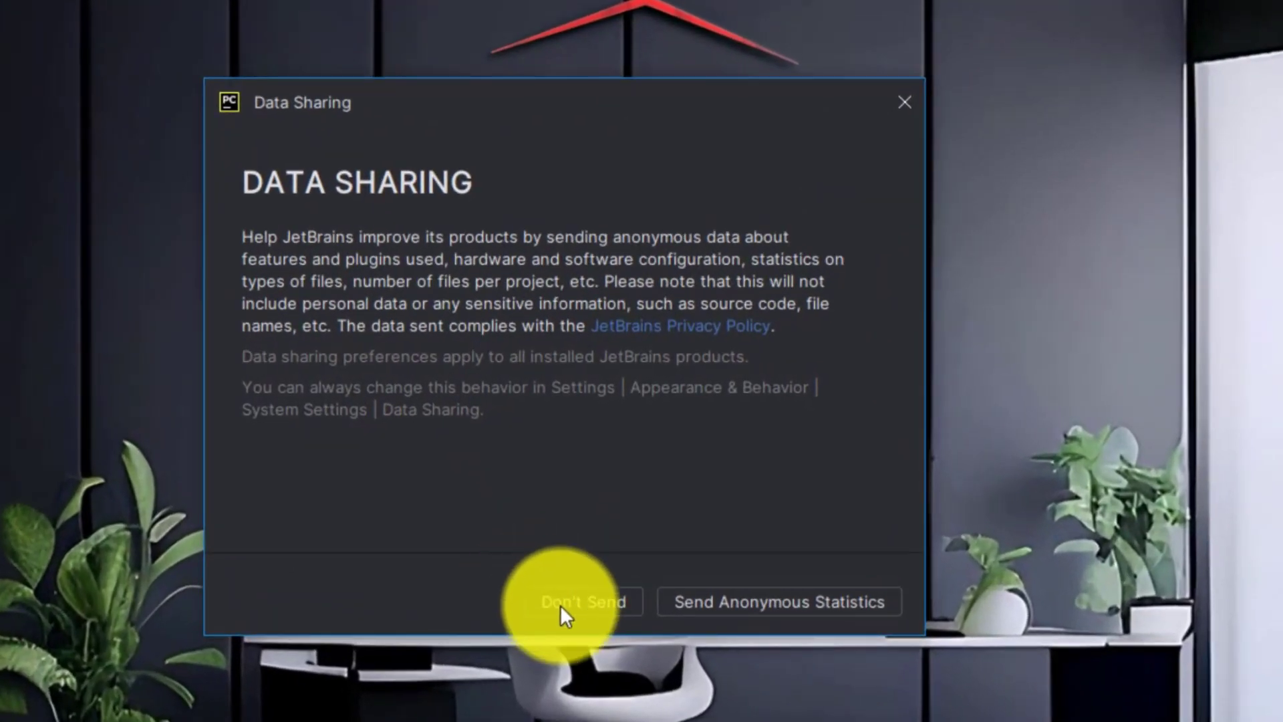
click(562, 606)
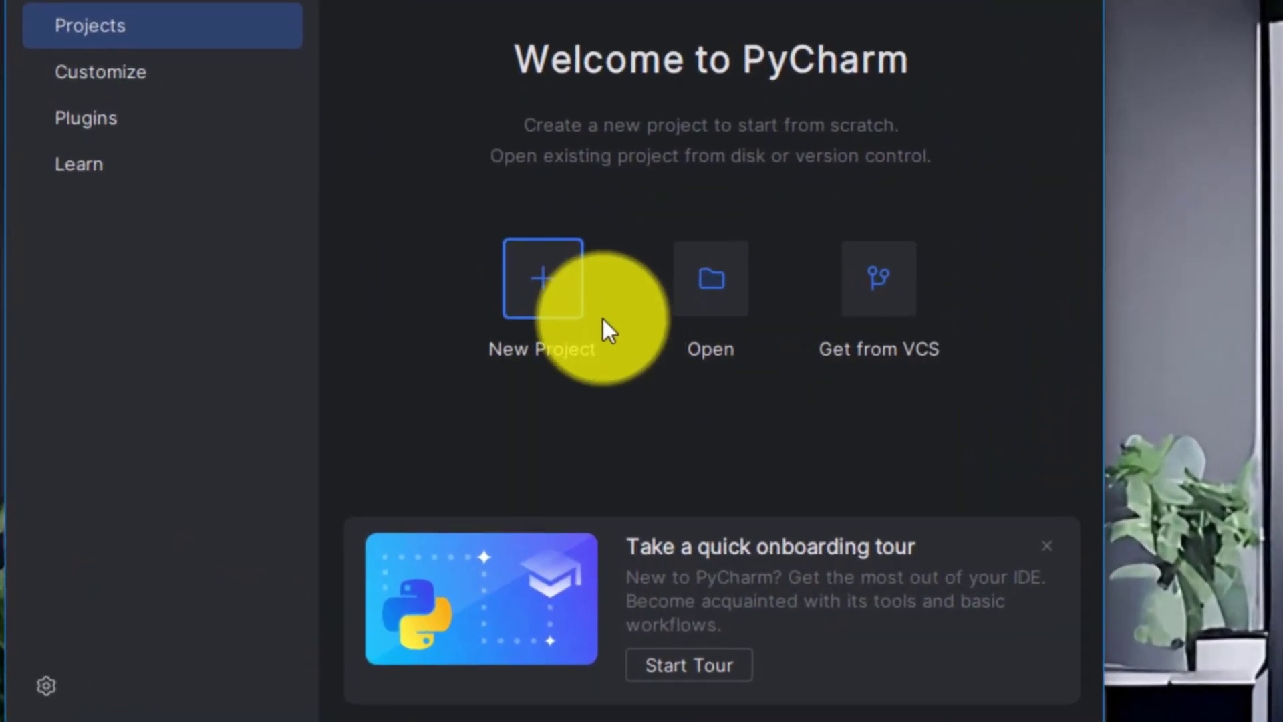
- Create a new Pure Python project named pythonProject in C:\Users\p1\PycharmProjects, using a Project venv based on Python311
click(517, 258)
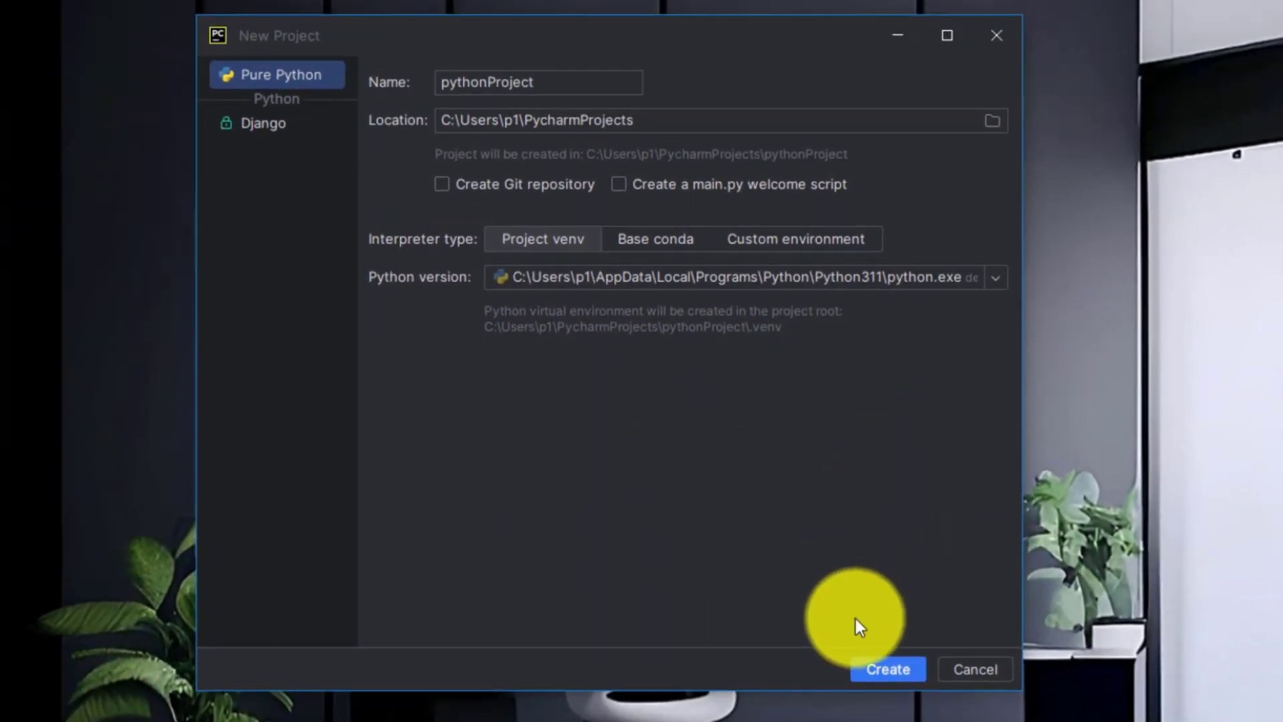
click(876, 669)
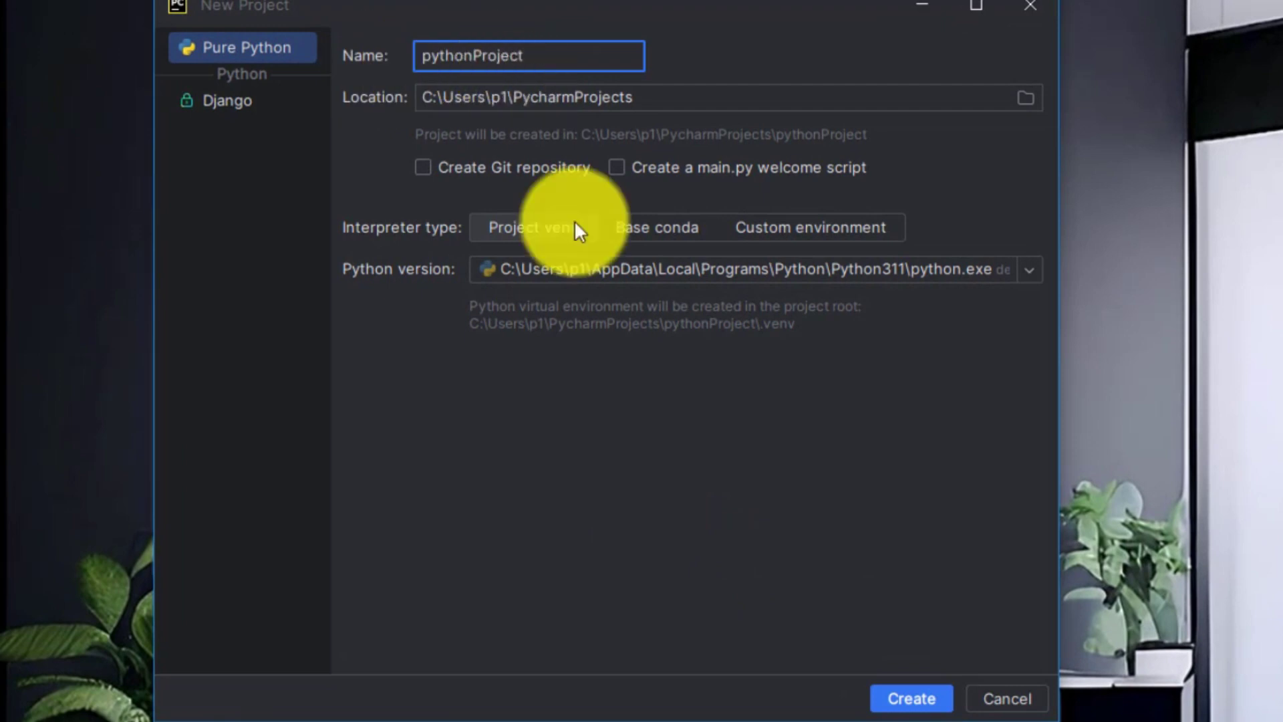
click(895, 699)
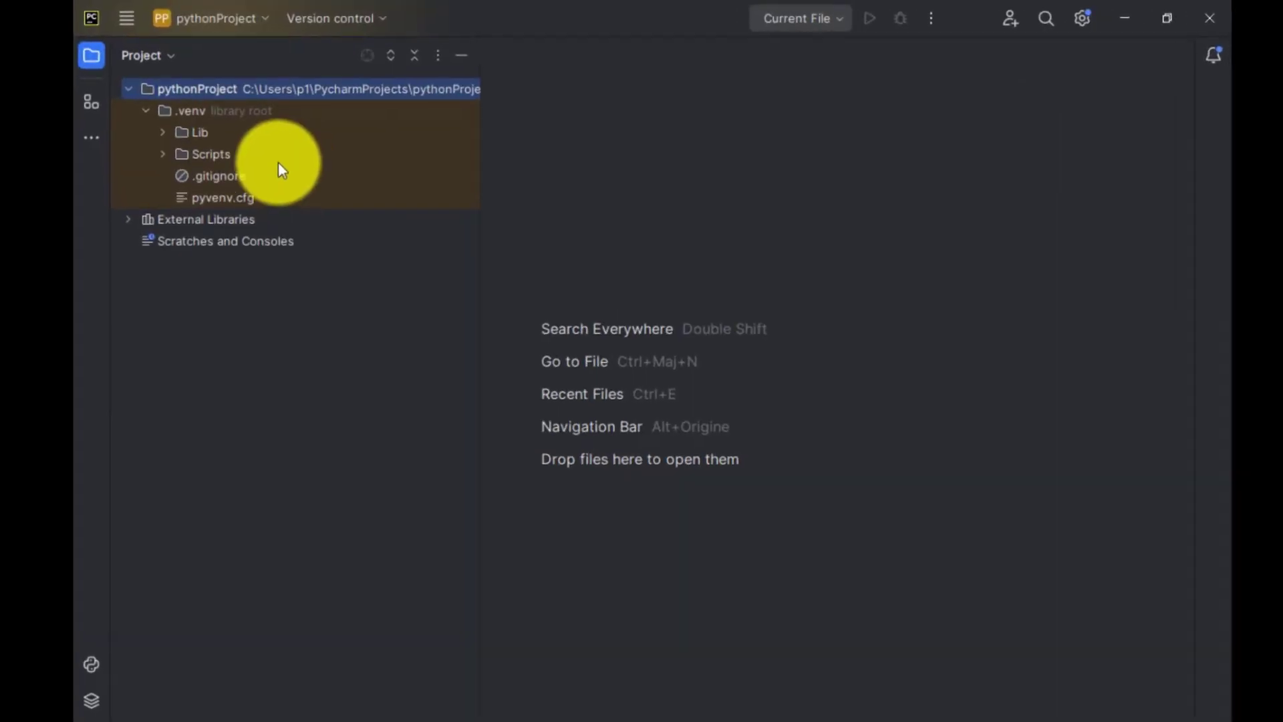
- Create a Python file named test1 in the pythonProject root folder and narrow the project tree to widen the editor
right_click(189, 90)
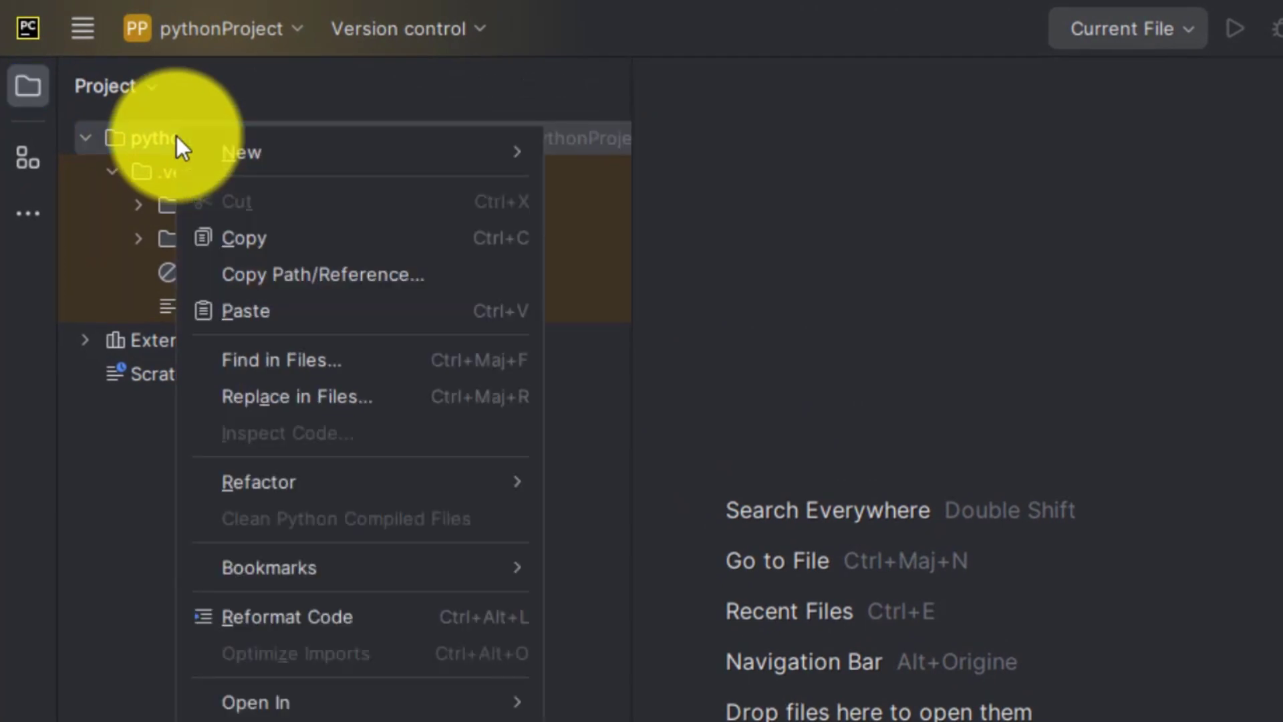
mouse_move(286, 166)
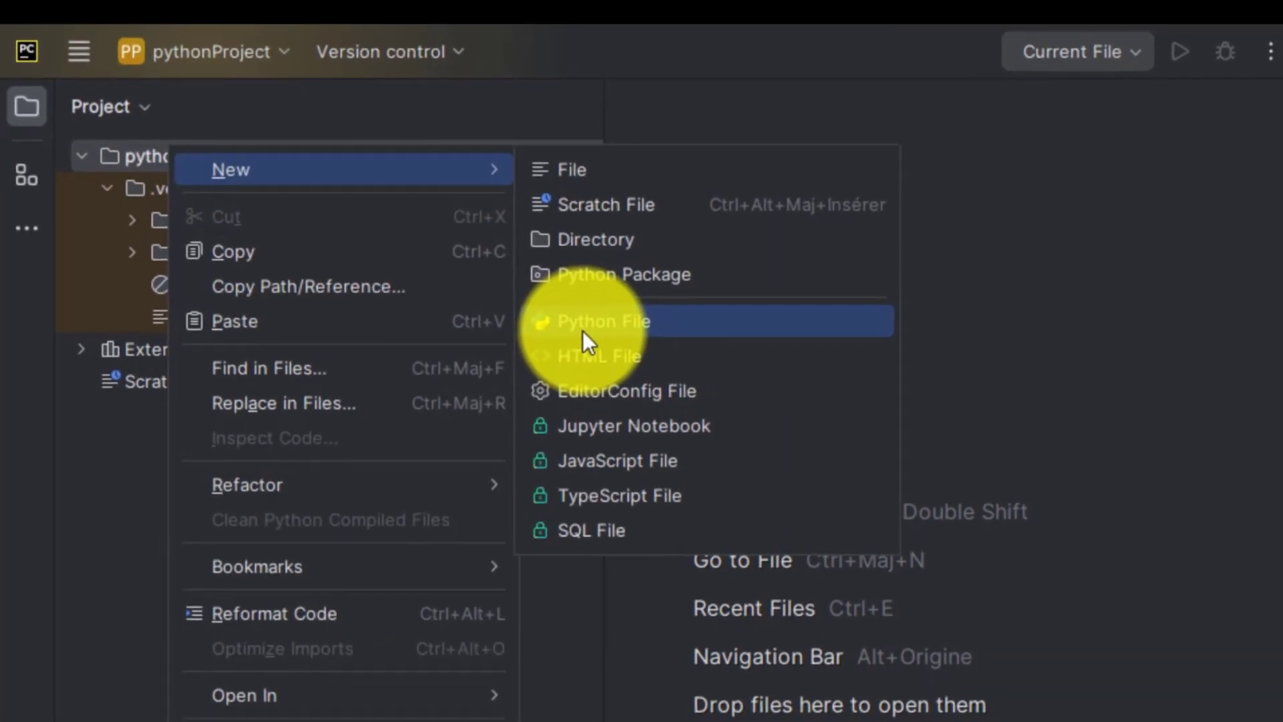
click(580, 327)
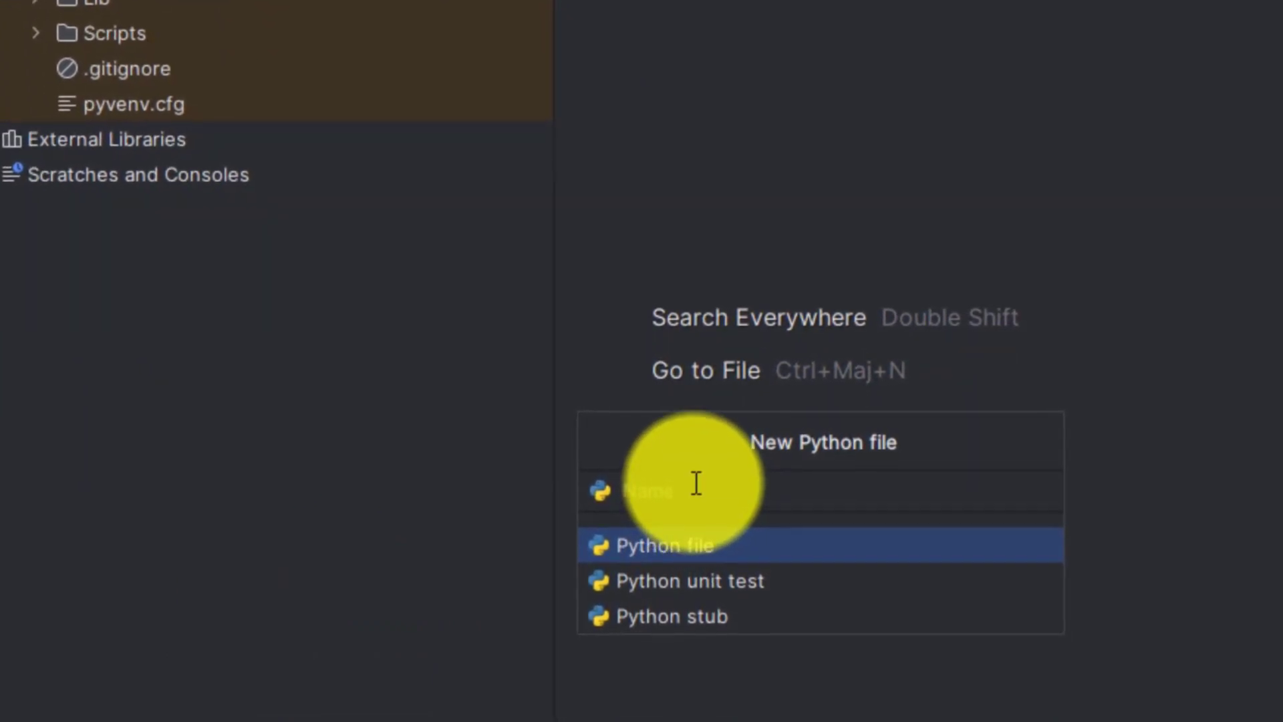
text(test)
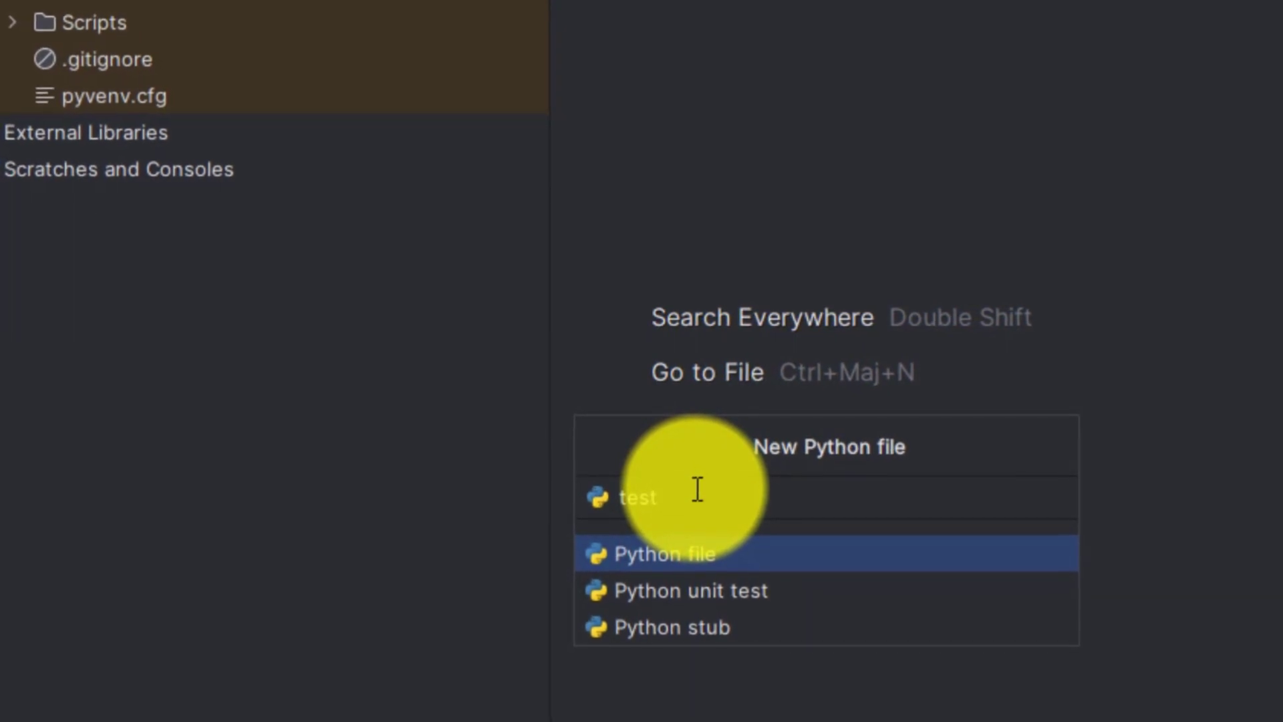
text(1)
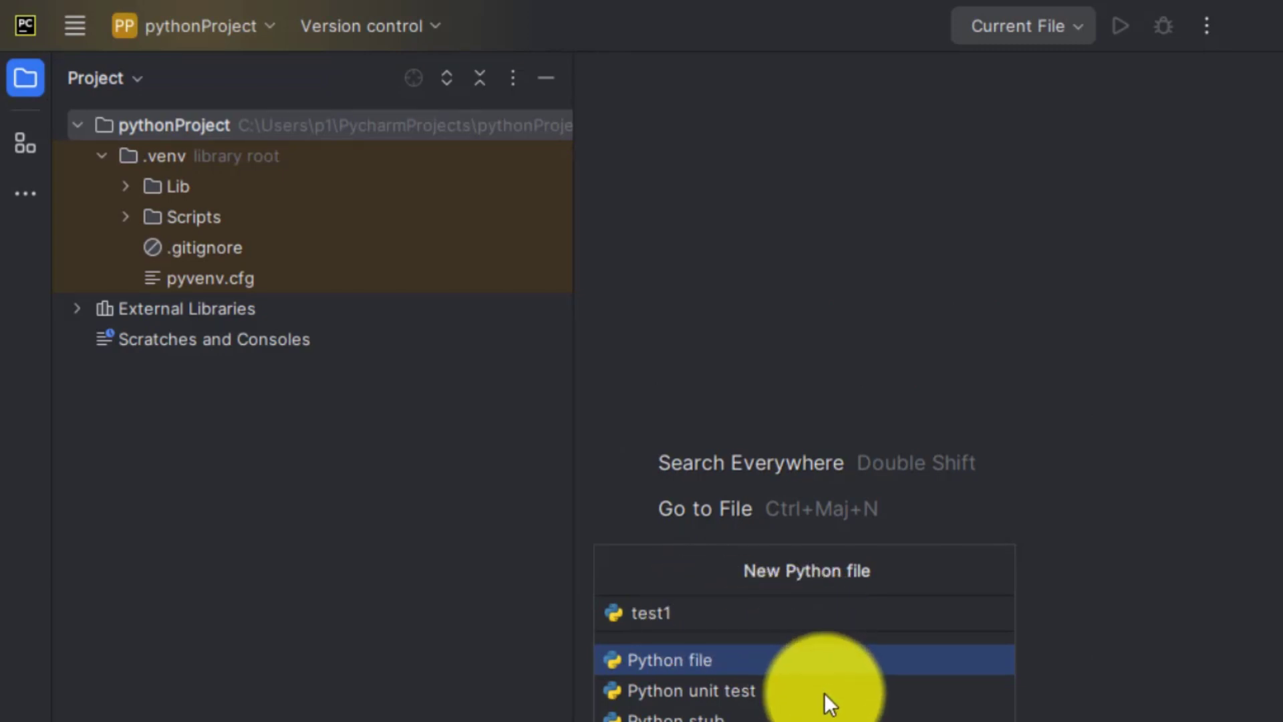
double_click(692, 659)
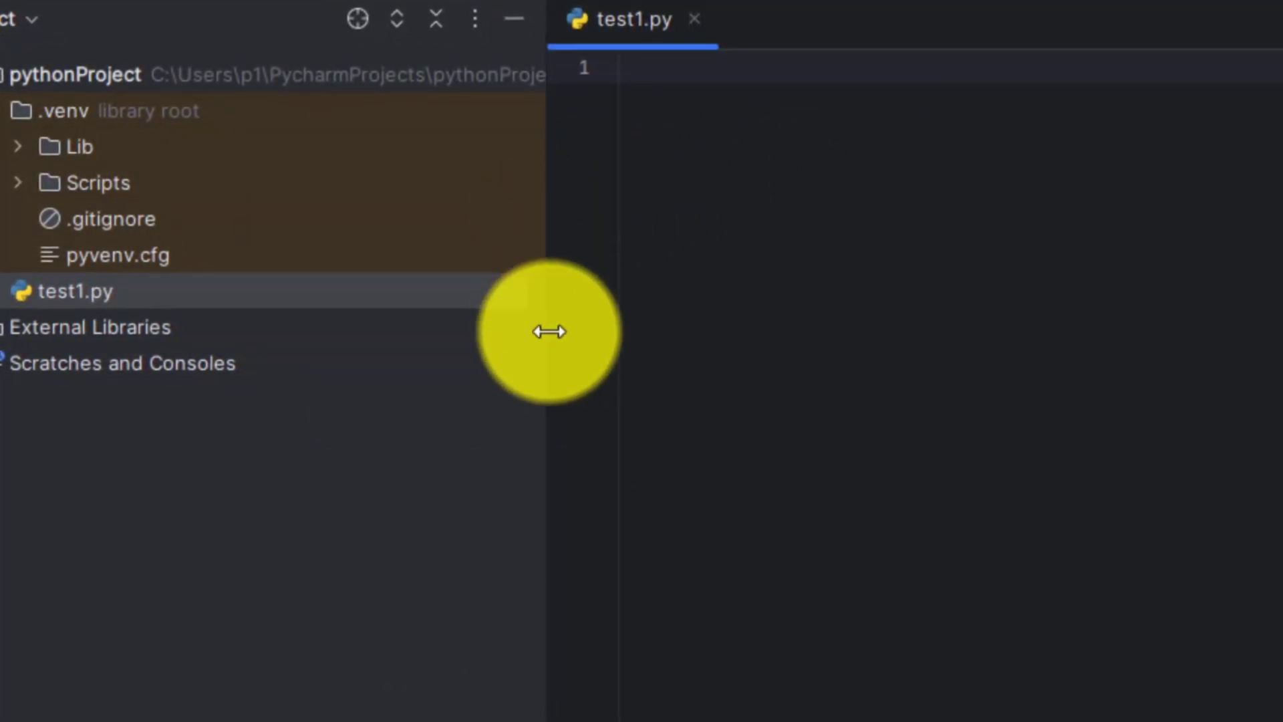
drag(549, 331, 361, 337)
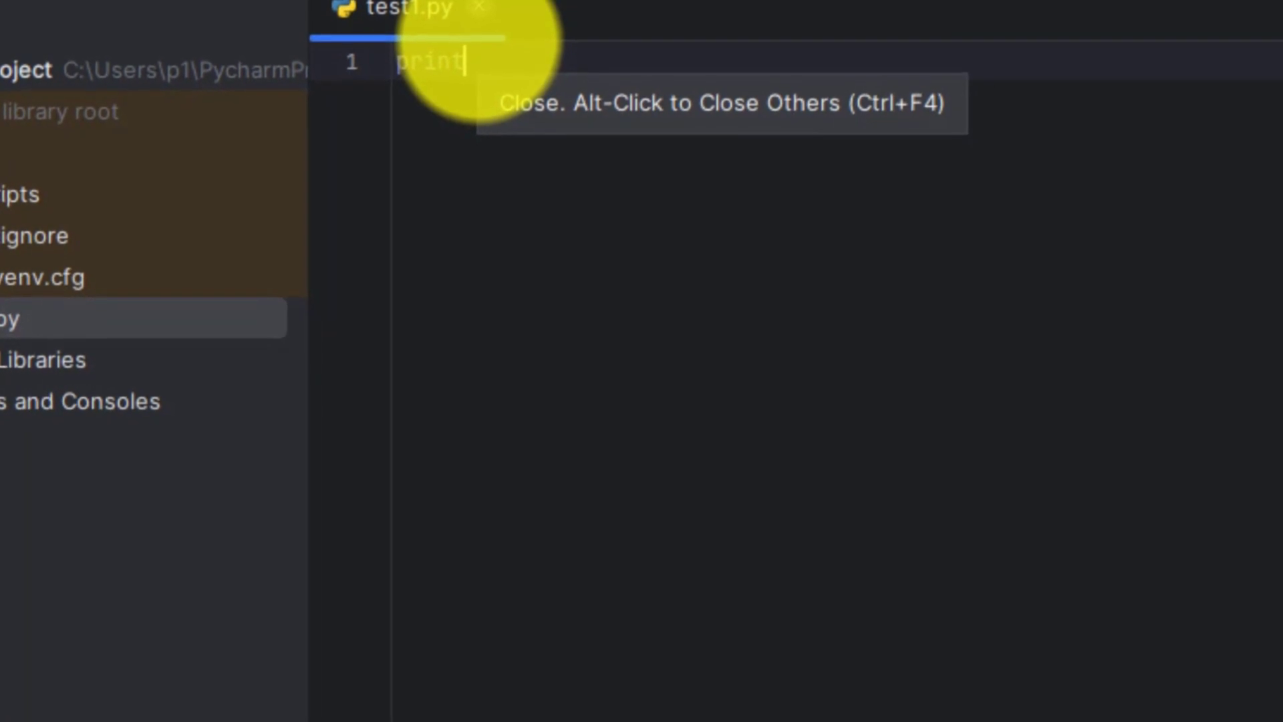
- Write print("bonjour") on line 1 of test1.py, and run the file to check the printed text
text(')
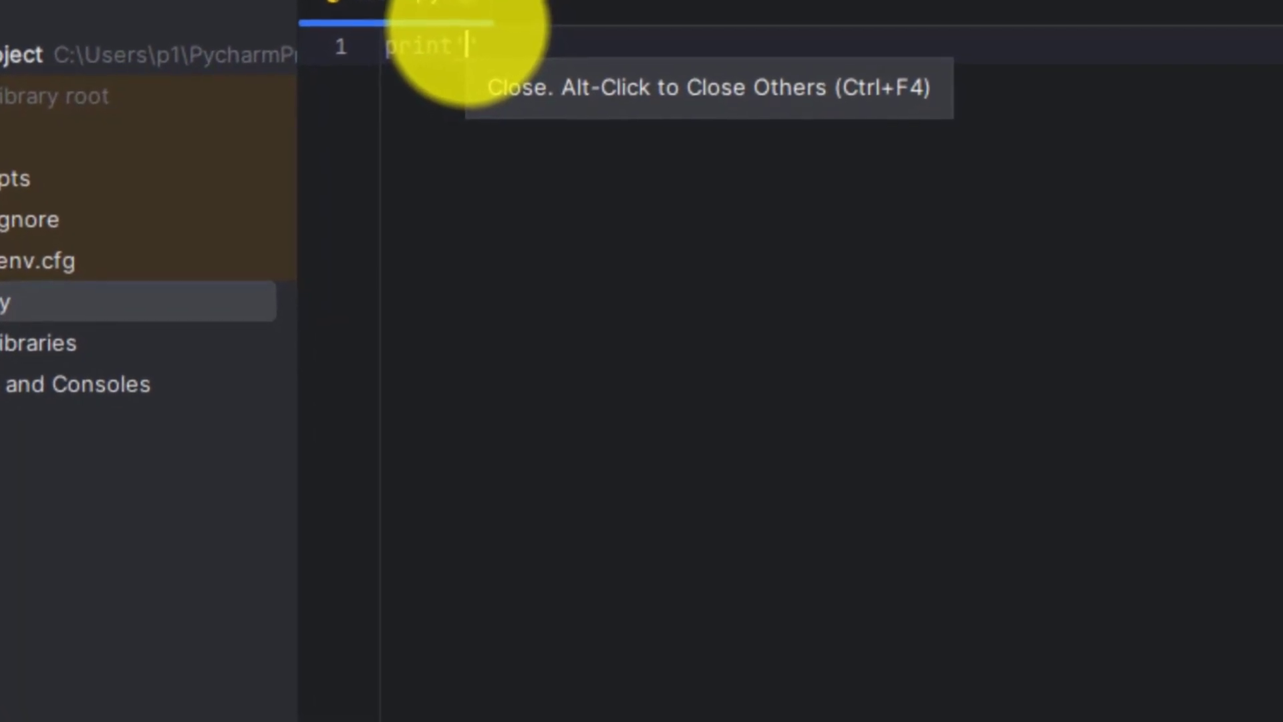
key(BackSpace)
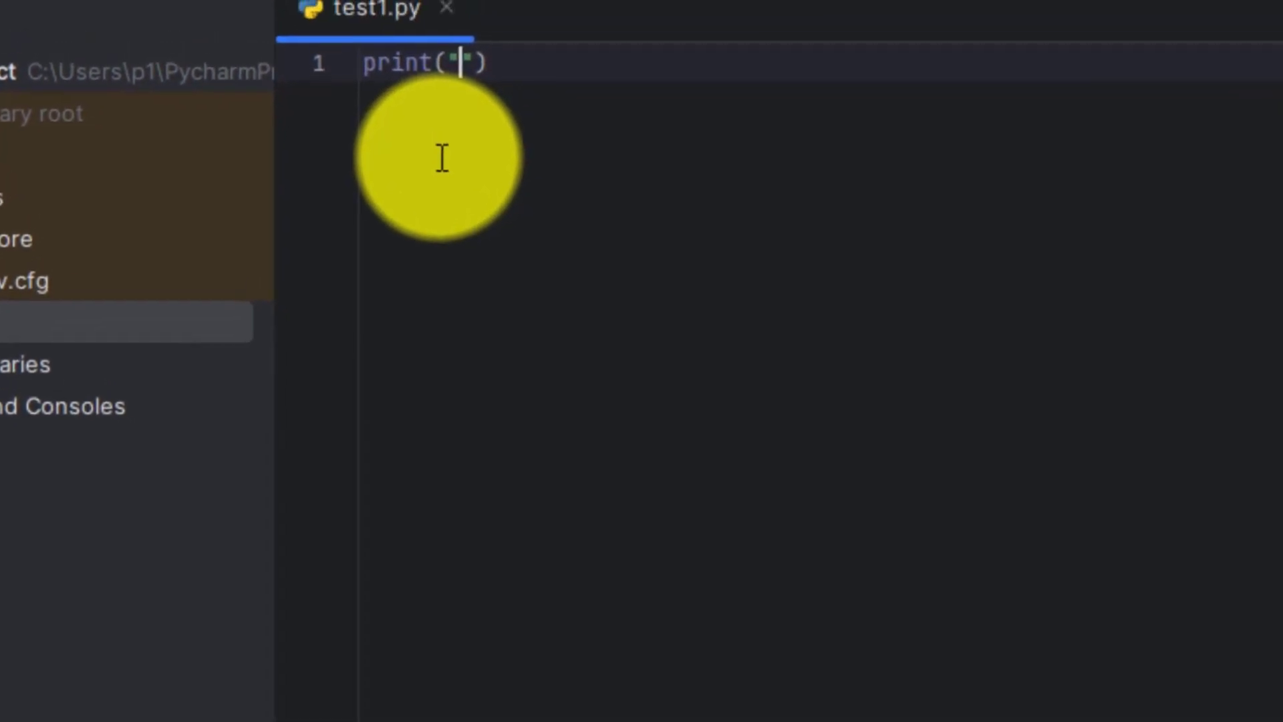
text(b)
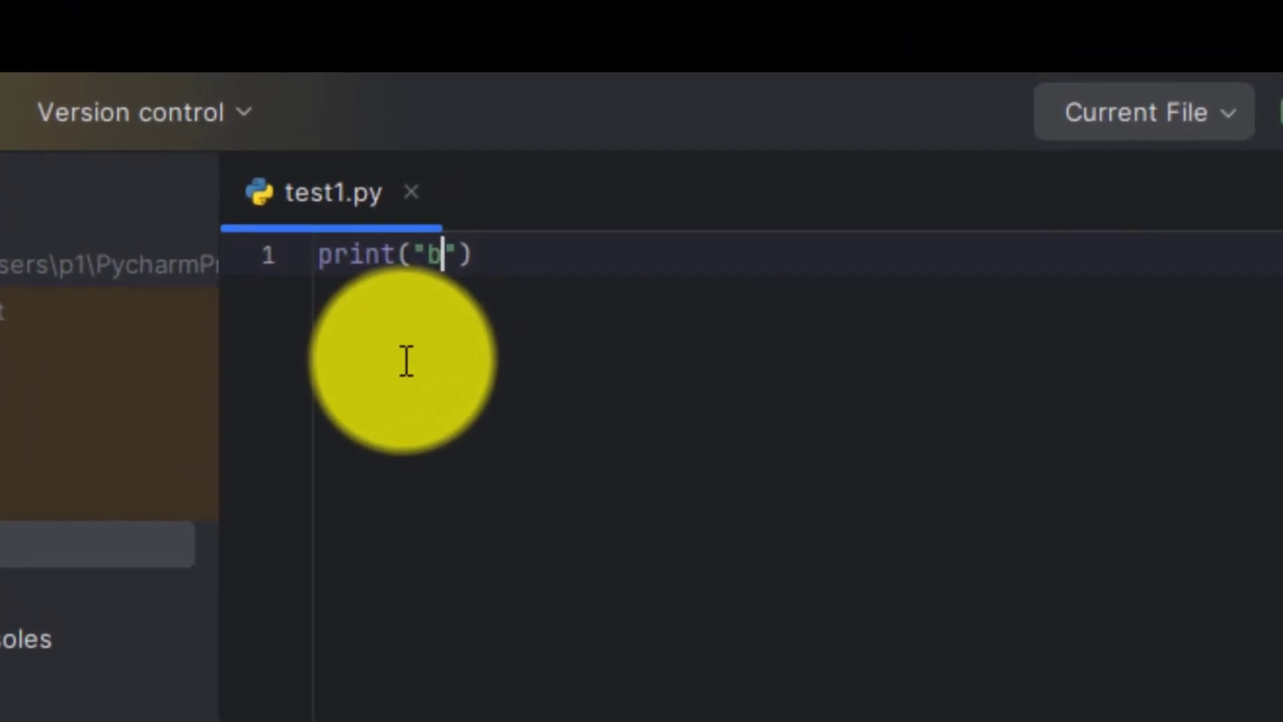
text(o)
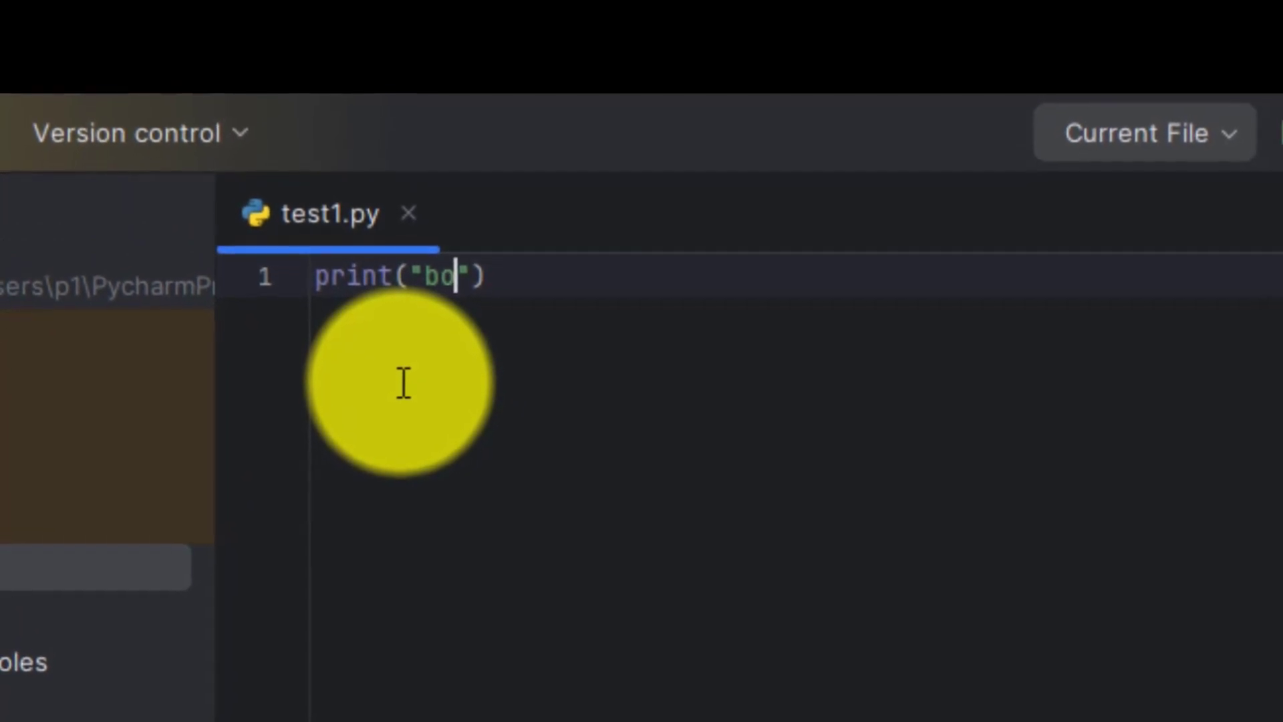
text(njou)
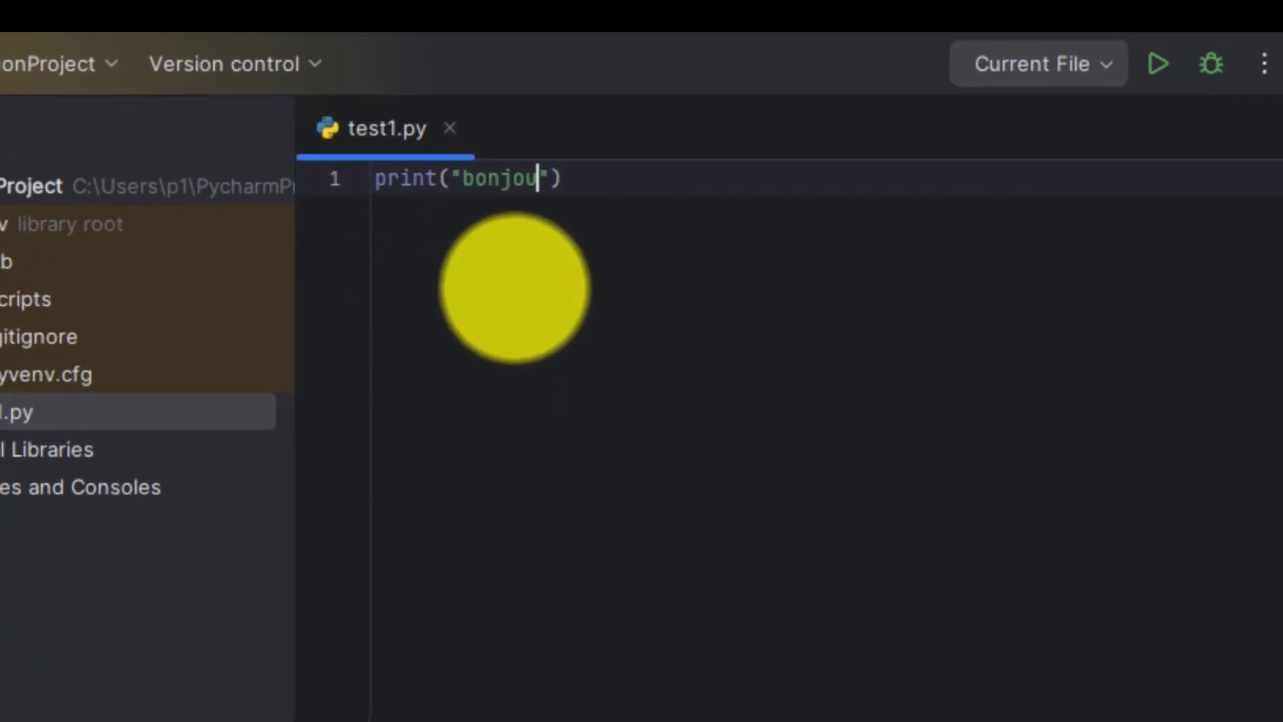
text(r)
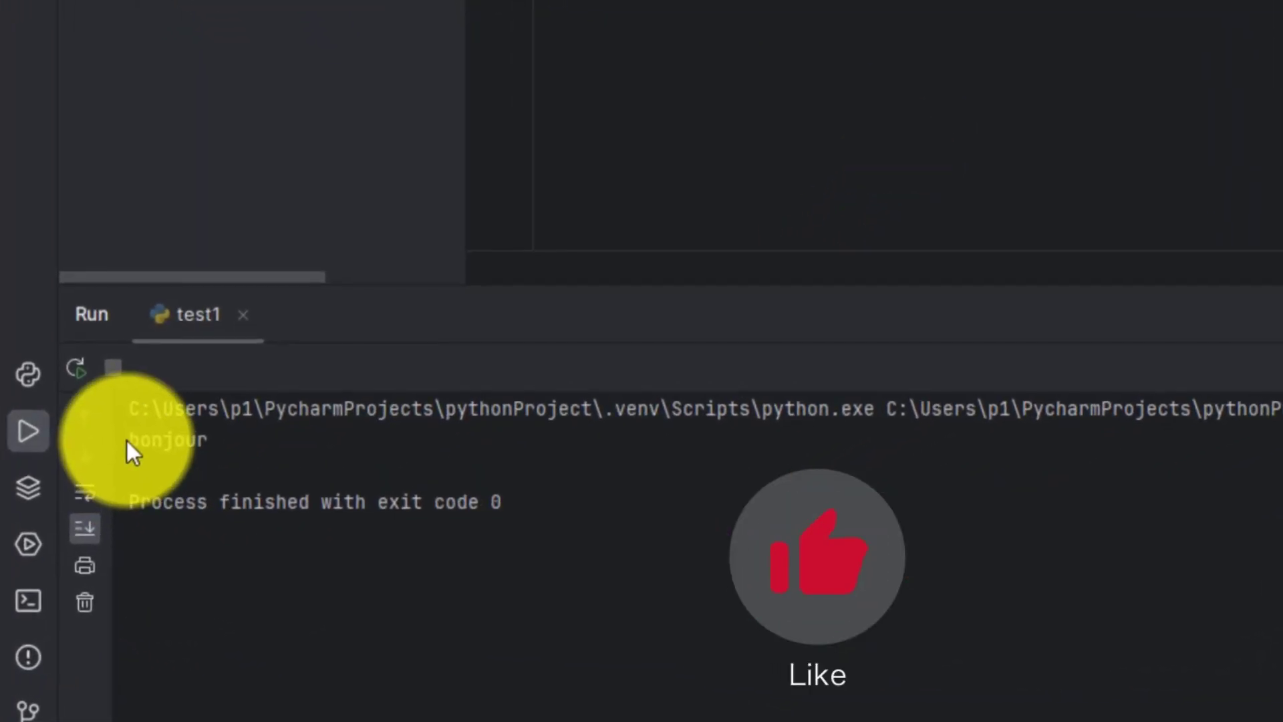
drag(135, 443, 213, 443)
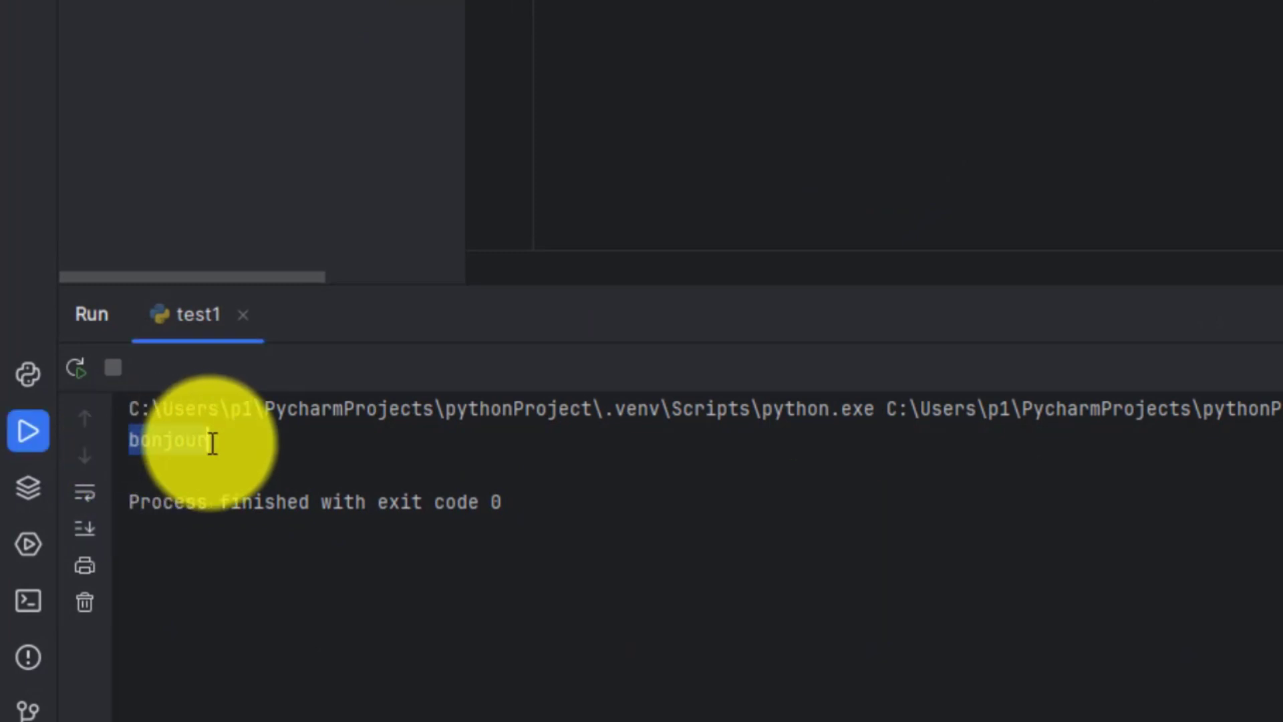